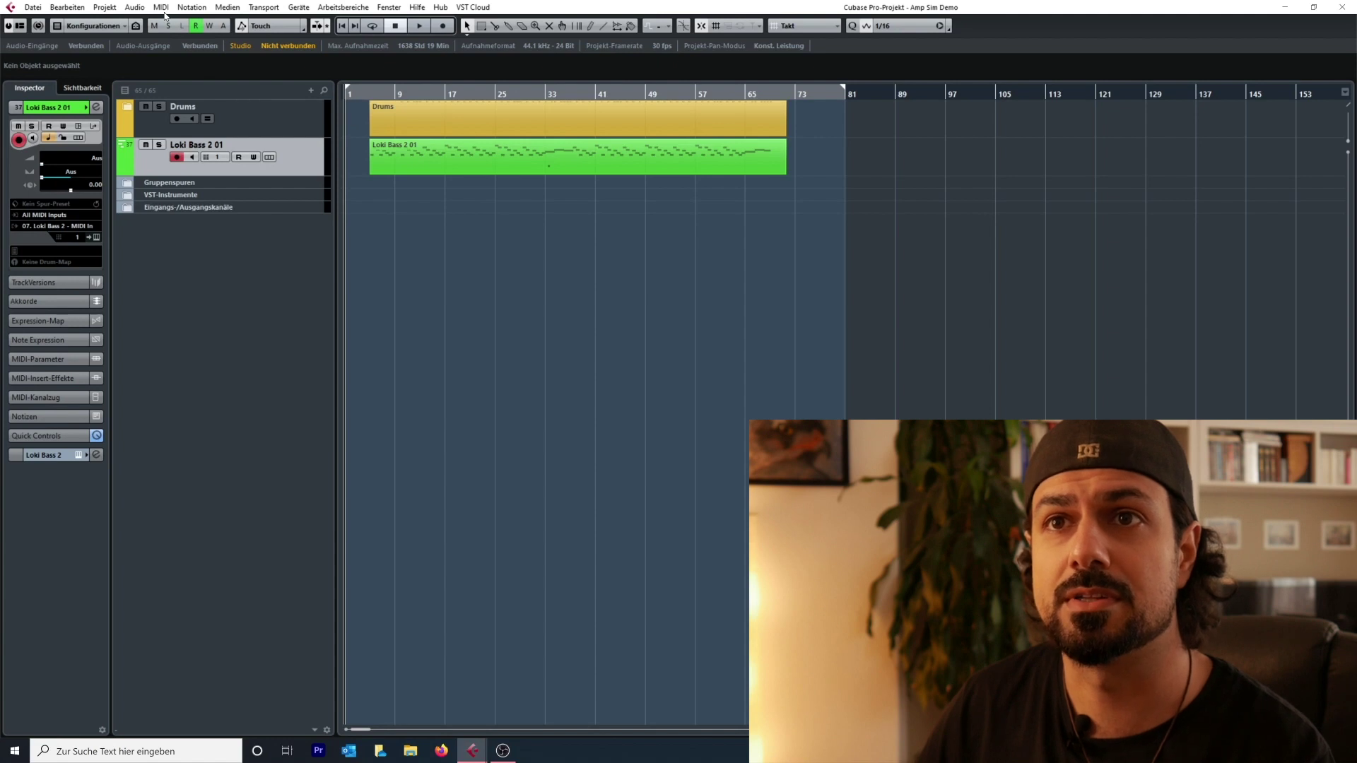
Step: In VST Connections (F4), add a mono output bus 'Internal' with its device port set to Not Connected
{"action": "key", "text": "F4"}
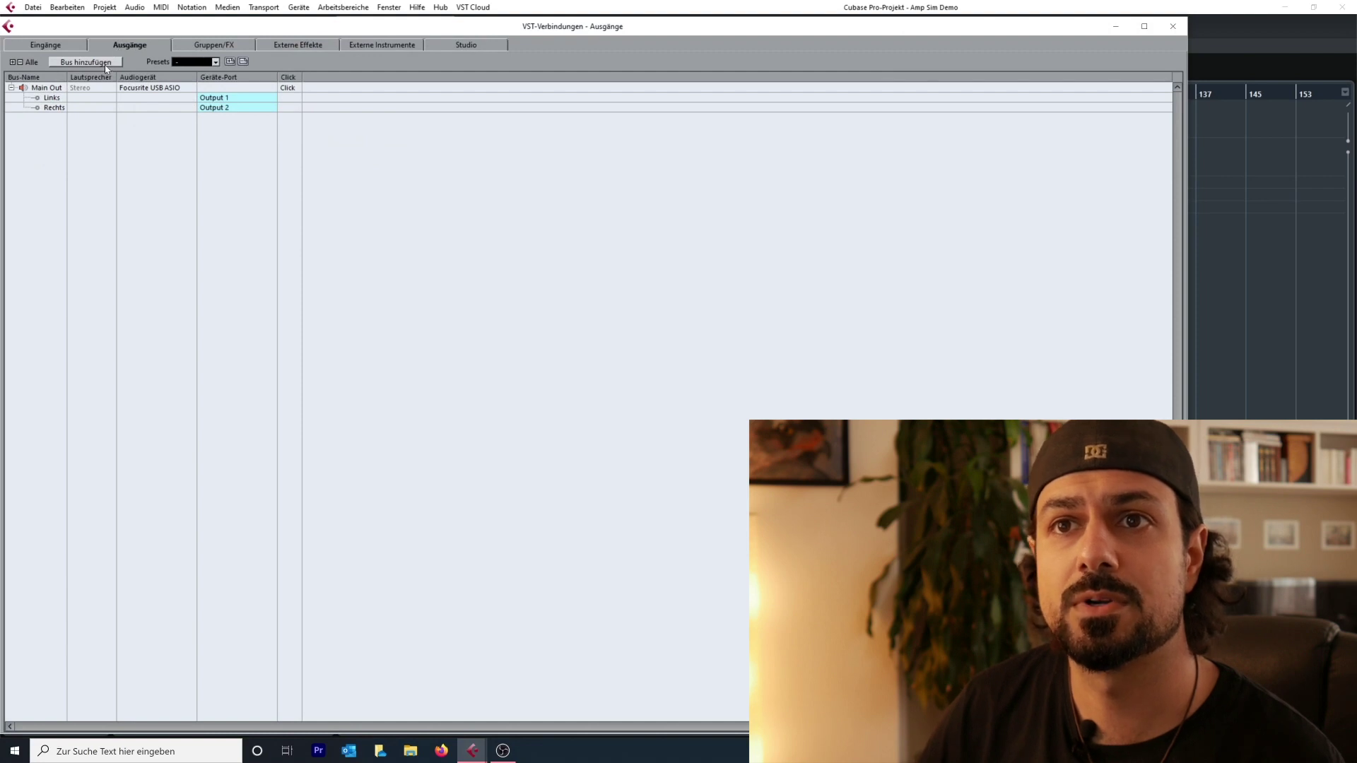
{"action": "left_click", "coordinate": [106, 64]}
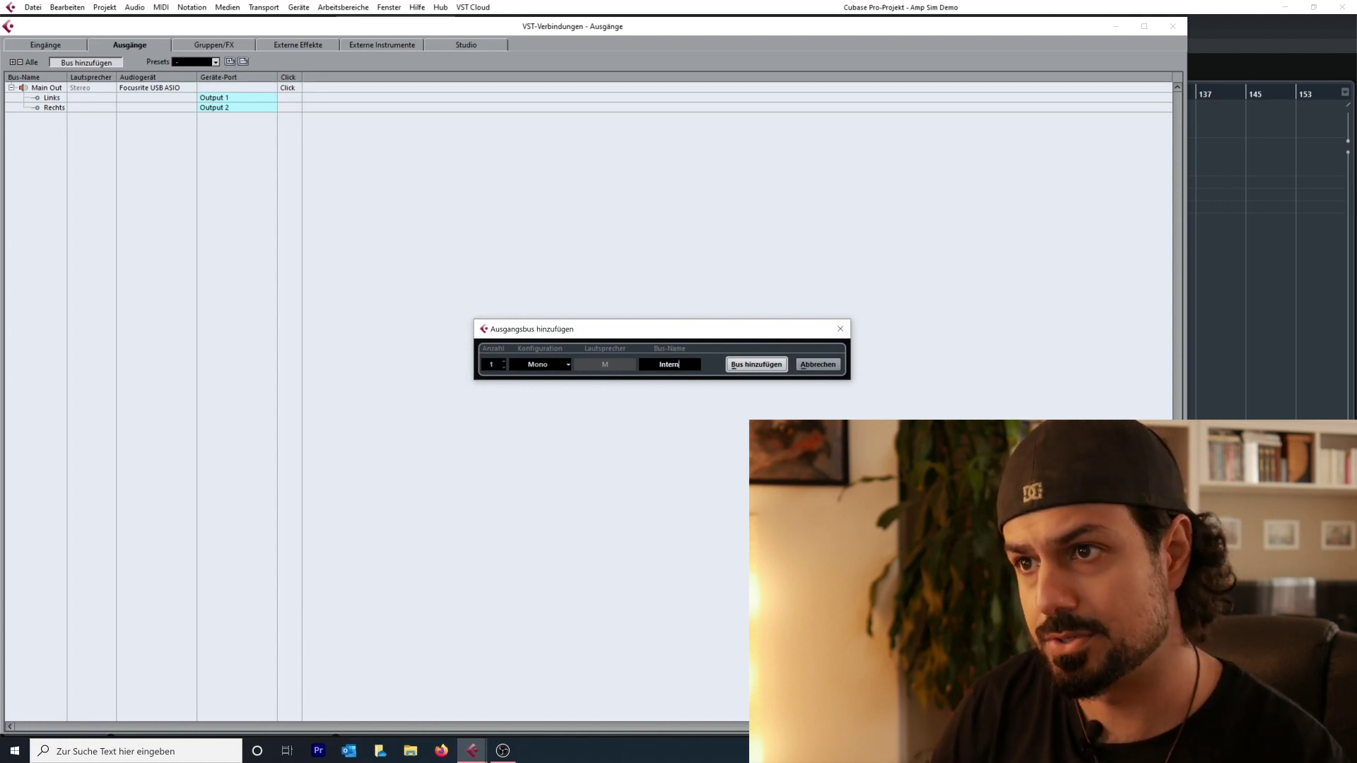
{"action": "left_click", "coordinate": [773, 366]}
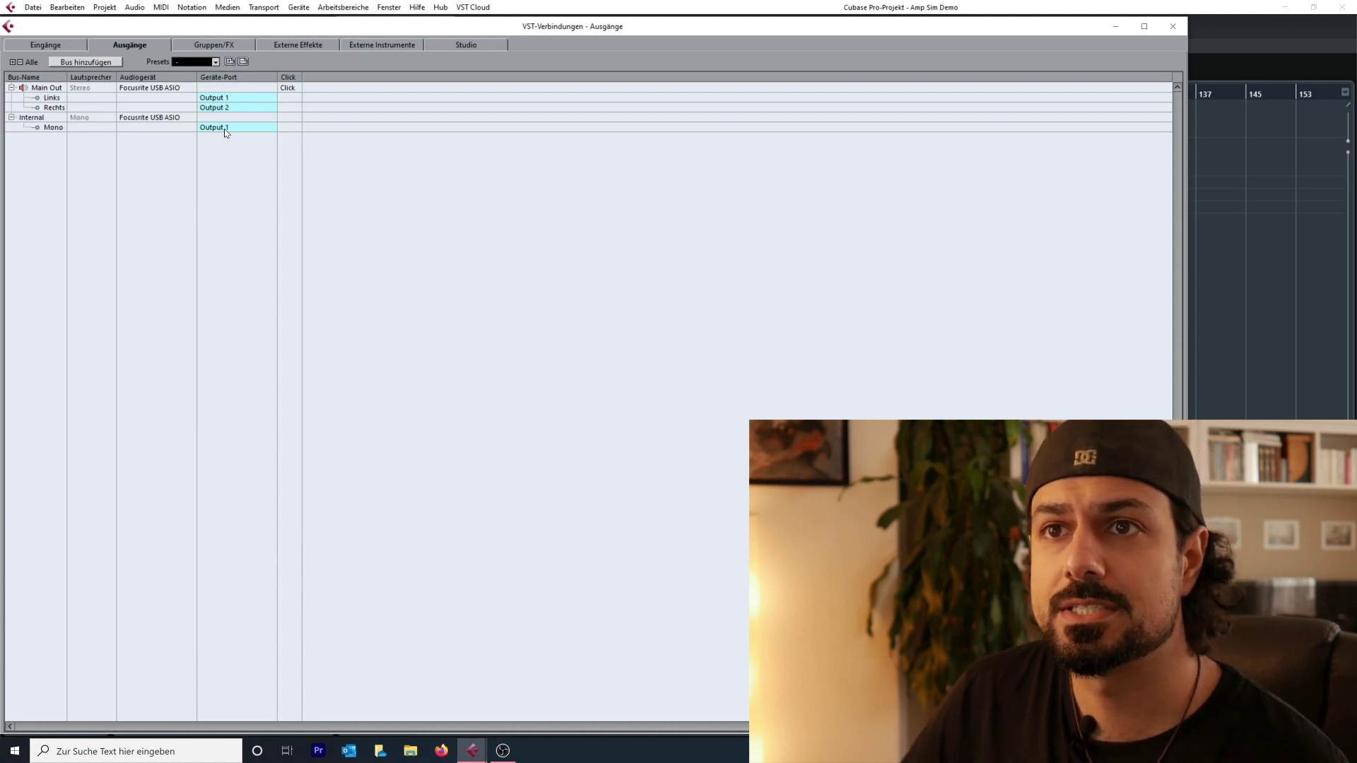
{"action": "right_click", "coordinate": [224, 129]}
{"action": "left_click", "coordinate": [210, 129]}
{"action": "left_click", "coordinate": [209, 129]}
{"action": "left_click", "coordinate": [219, 139]}
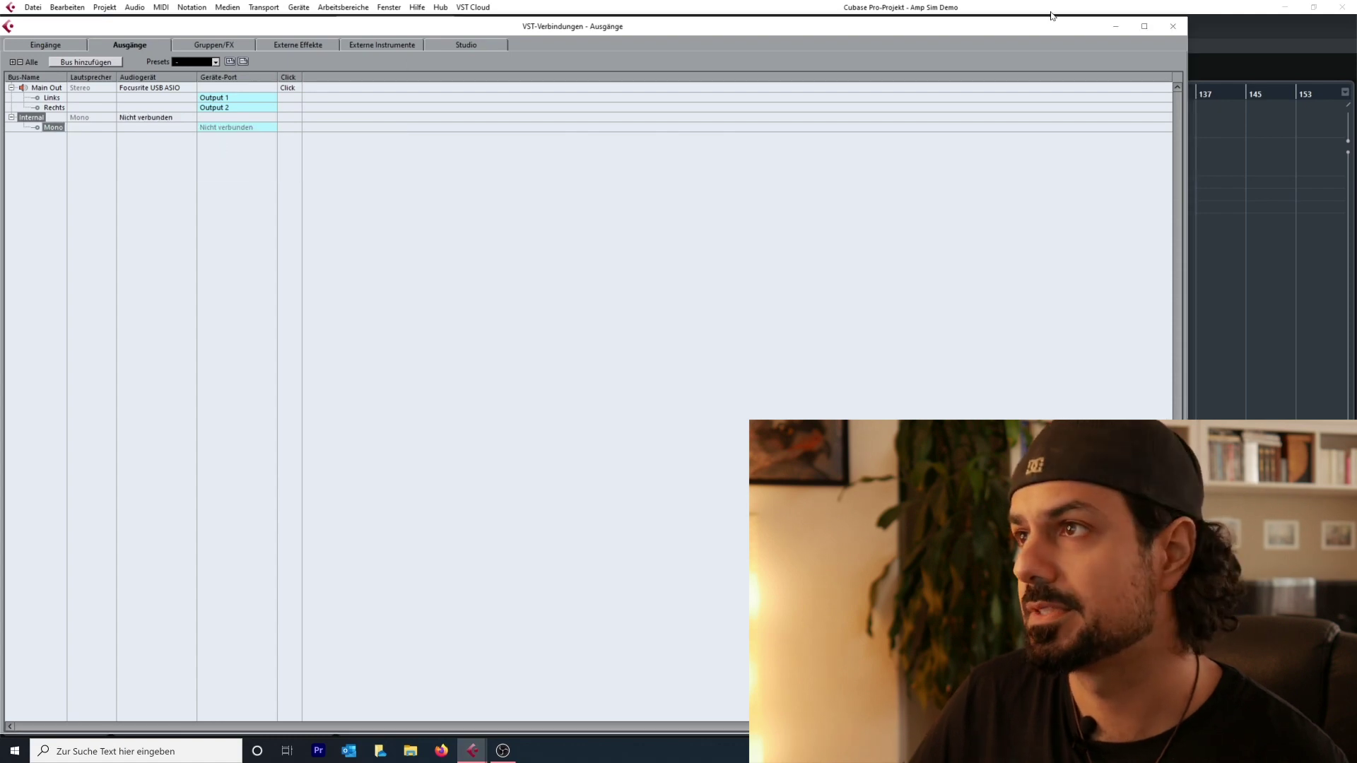
{"action": "left_click", "coordinate": [1173, 26]}
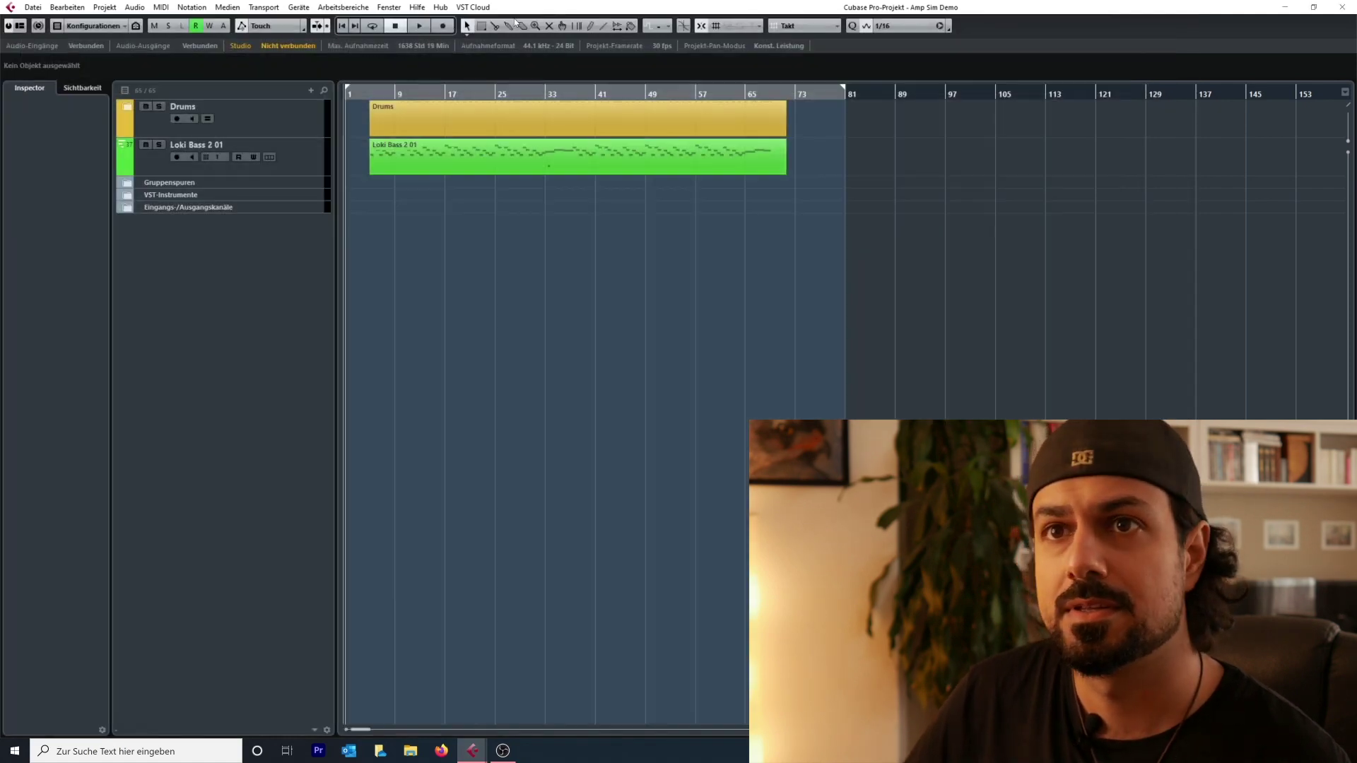
Step: Add two mono audio tracks to the project
{"action": "left_click", "coordinate": [114, 10]}
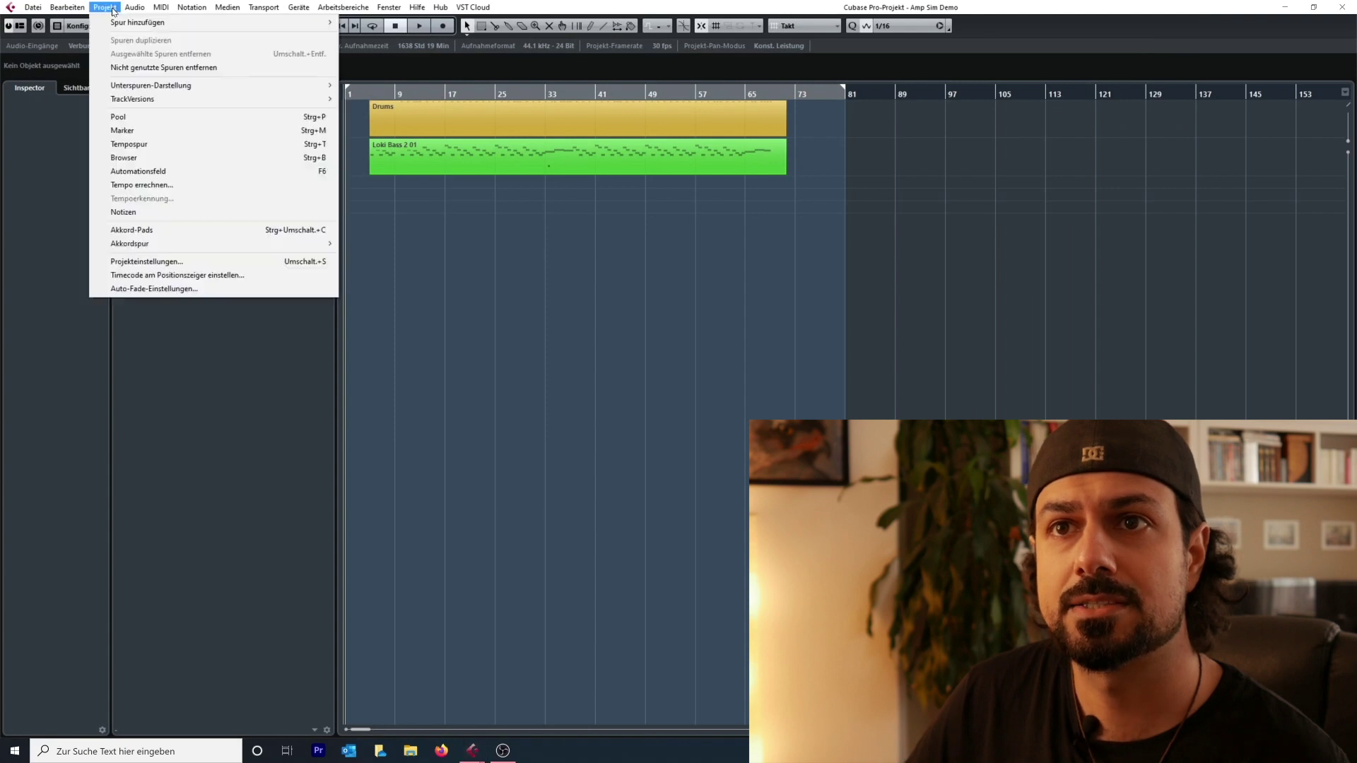
{"action": "mouse_move", "coordinate": [325, 22]}
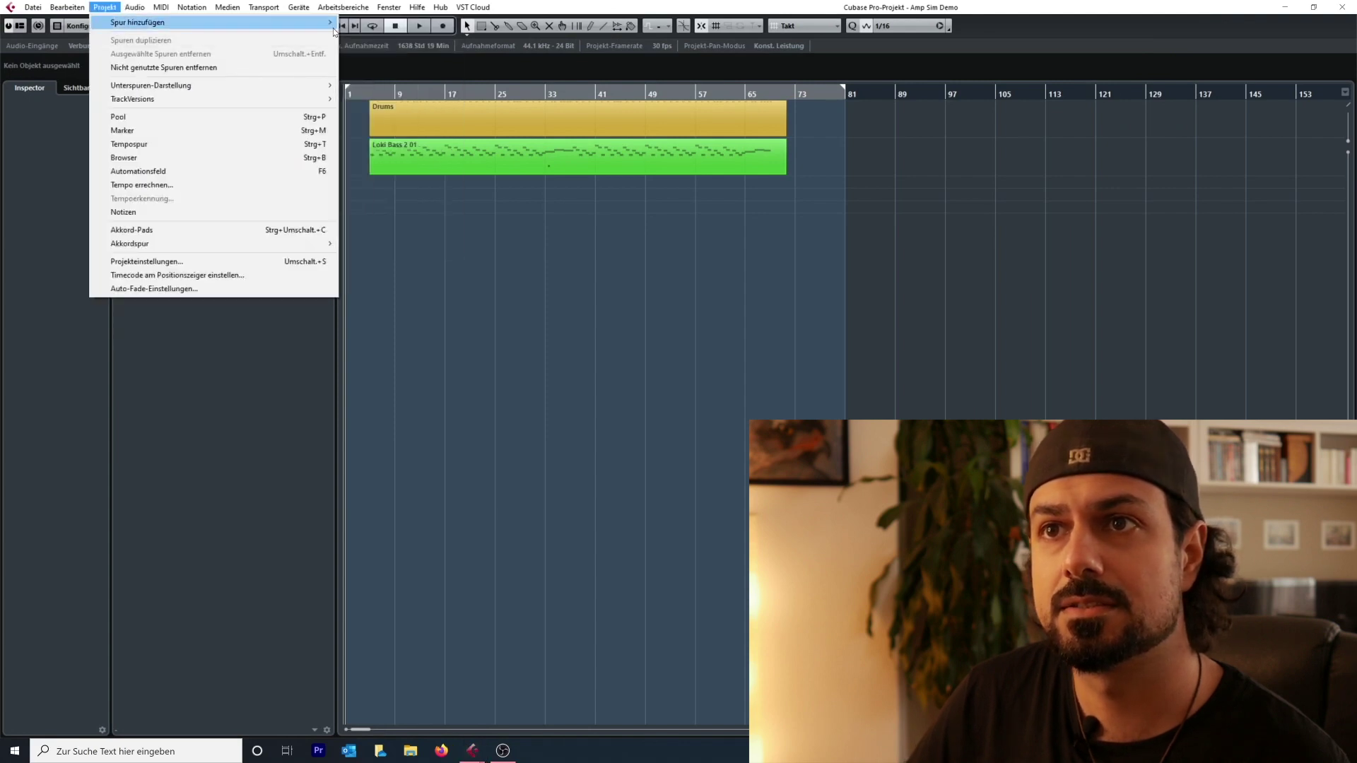
{"action": "left_click", "coordinate": [364, 22]}
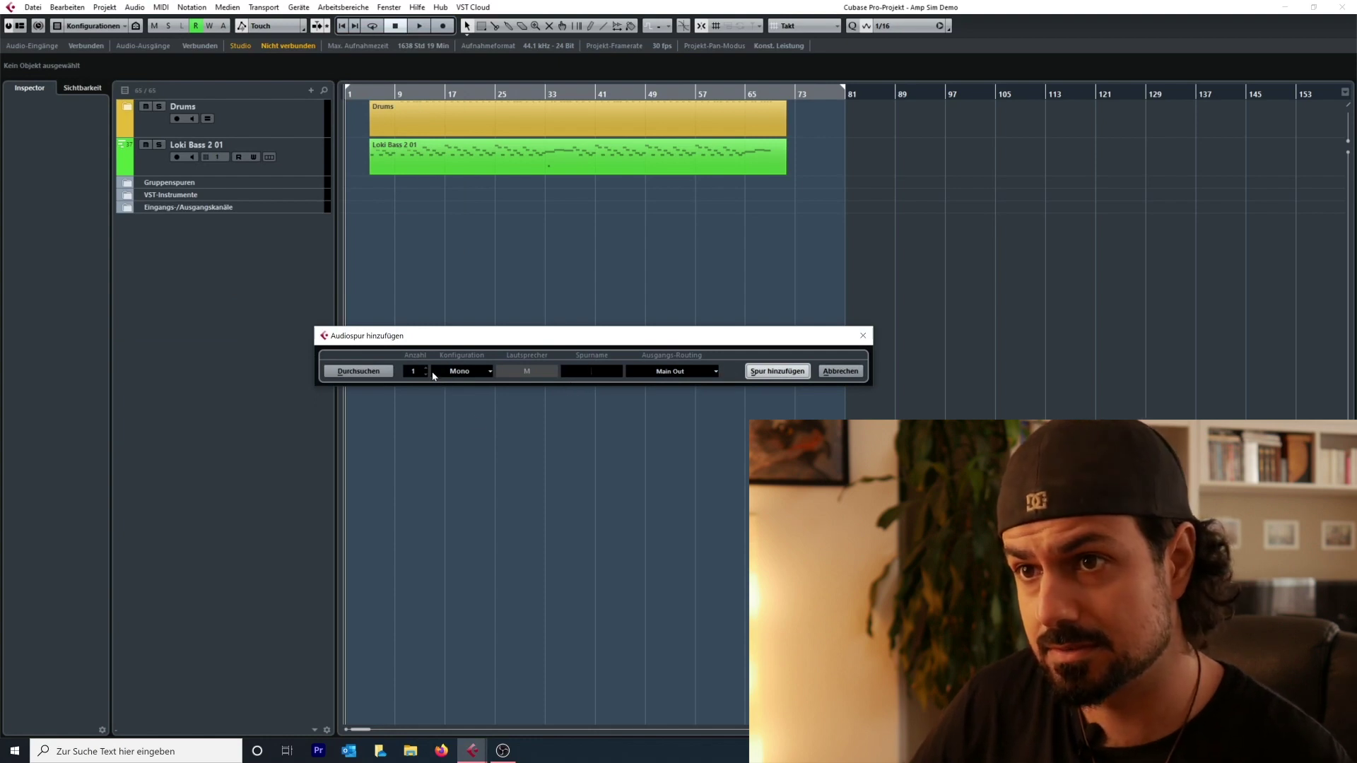
{"action": "left_click", "coordinate": [777, 371]}
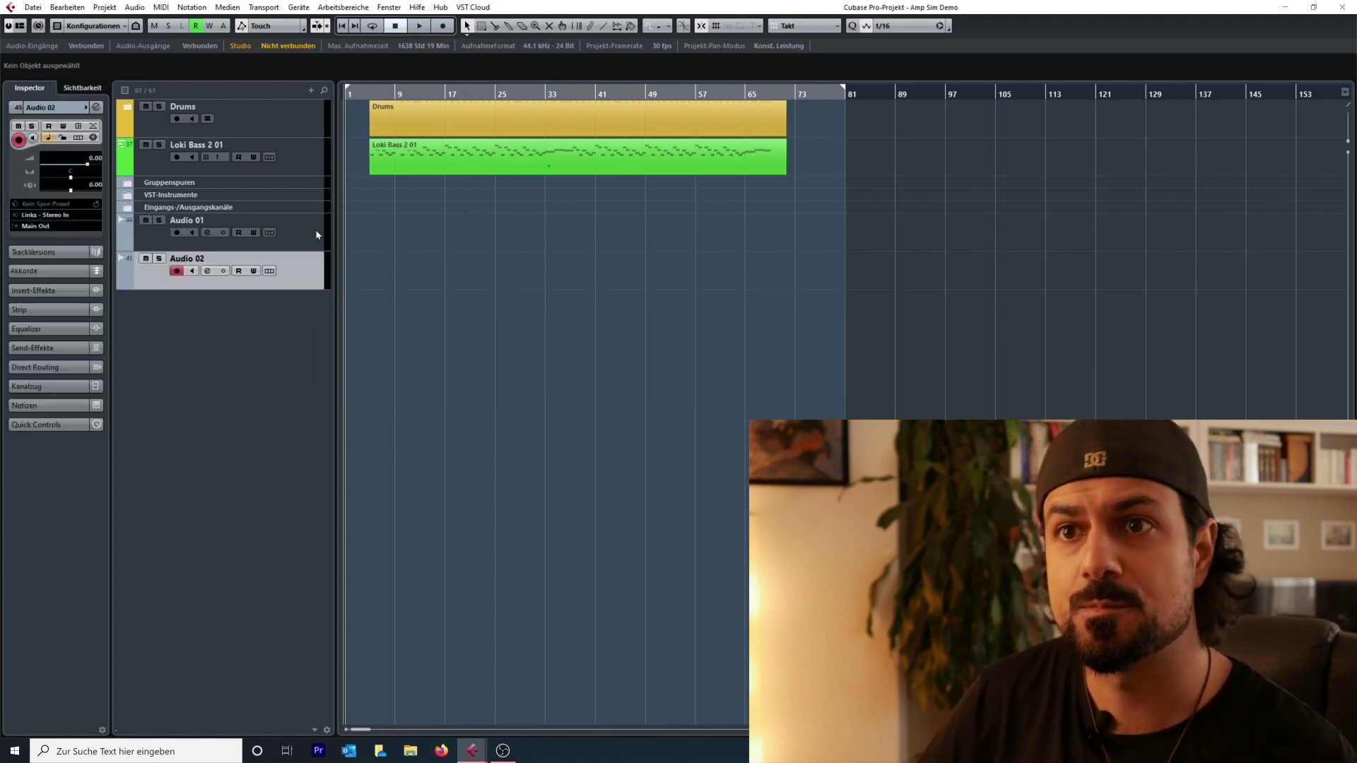
Step: Rename the new tracks 'DI' and 'Recording', then record-arm the DI track
{"action": "double_click", "coordinate": [215, 222]}
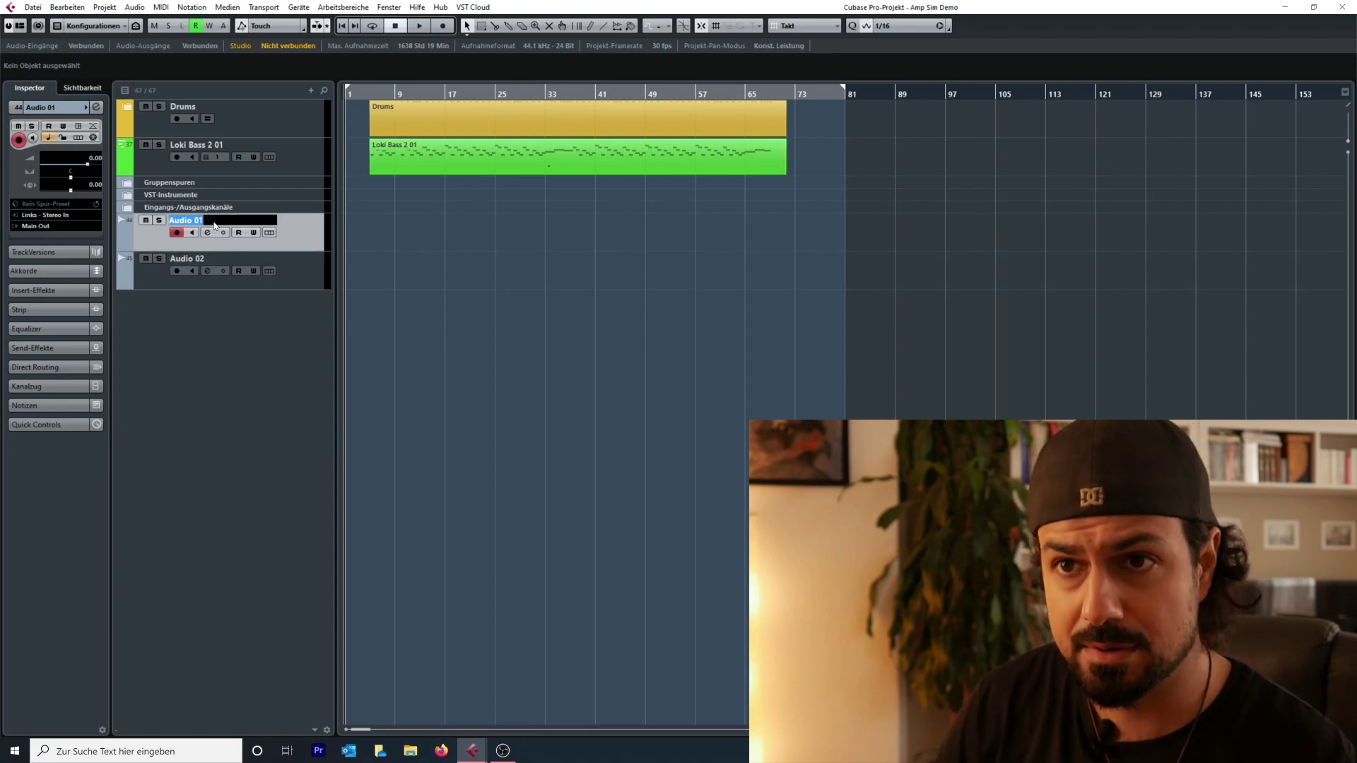
{"action": "type", "text": "DI"}
{"action": "key", "text": "Tab"}
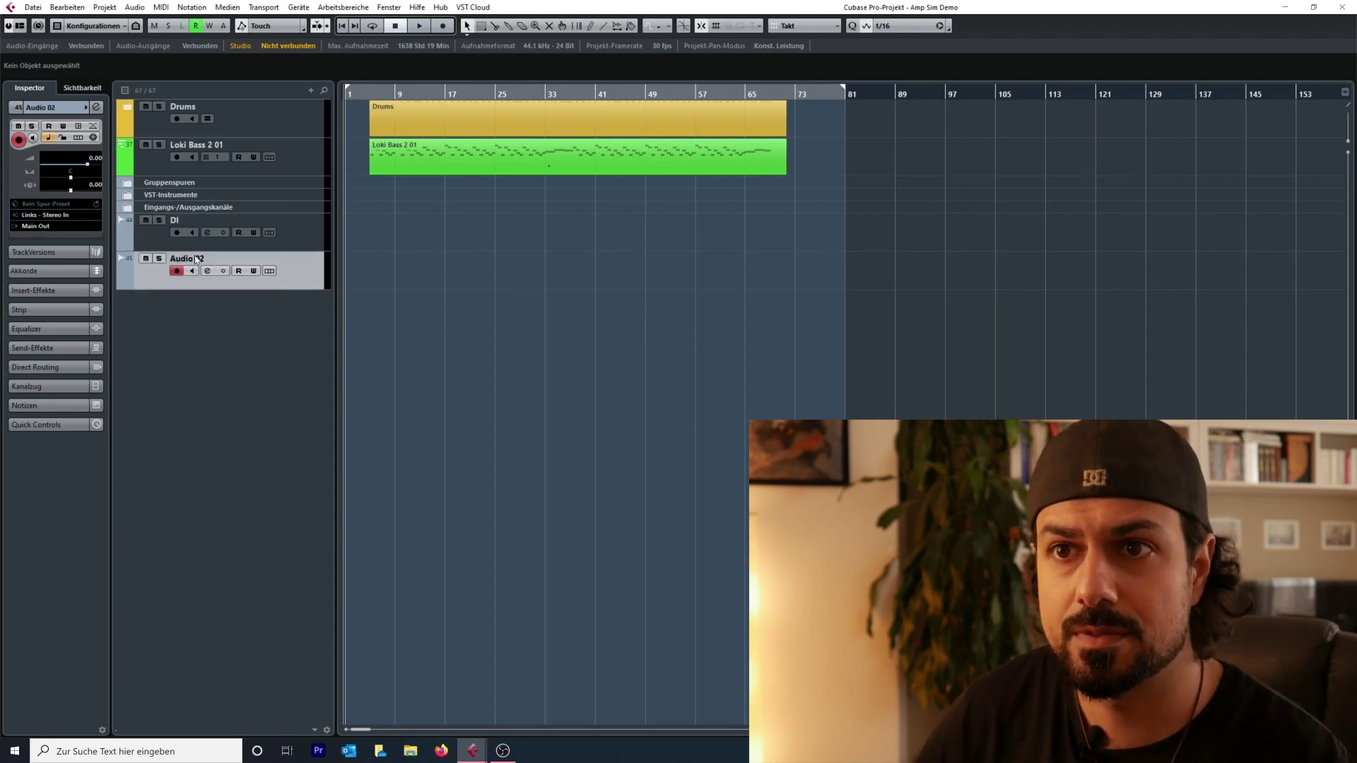
{"action": "type", "text": "Recording"}
{"action": "key", "text": "Return"}
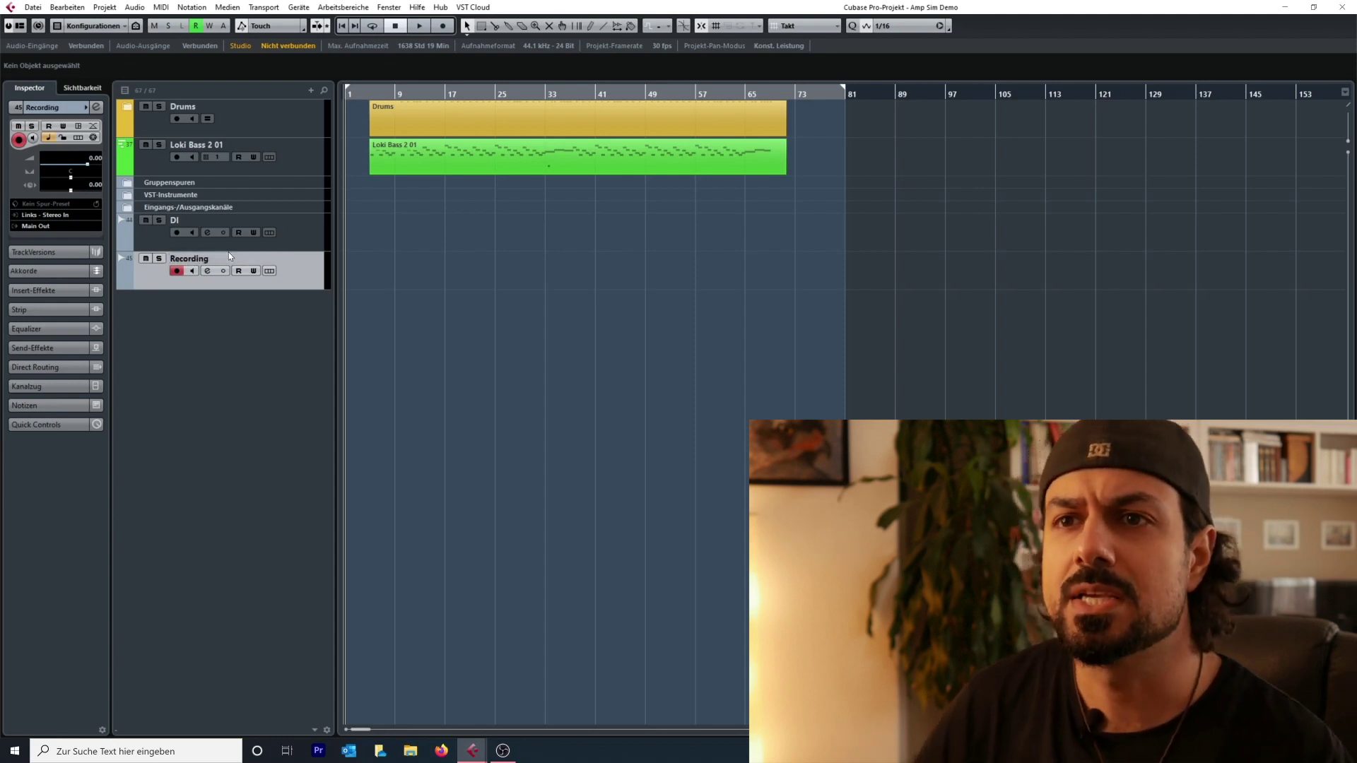
{"action": "left_click", "coordinate": [281, 229]}
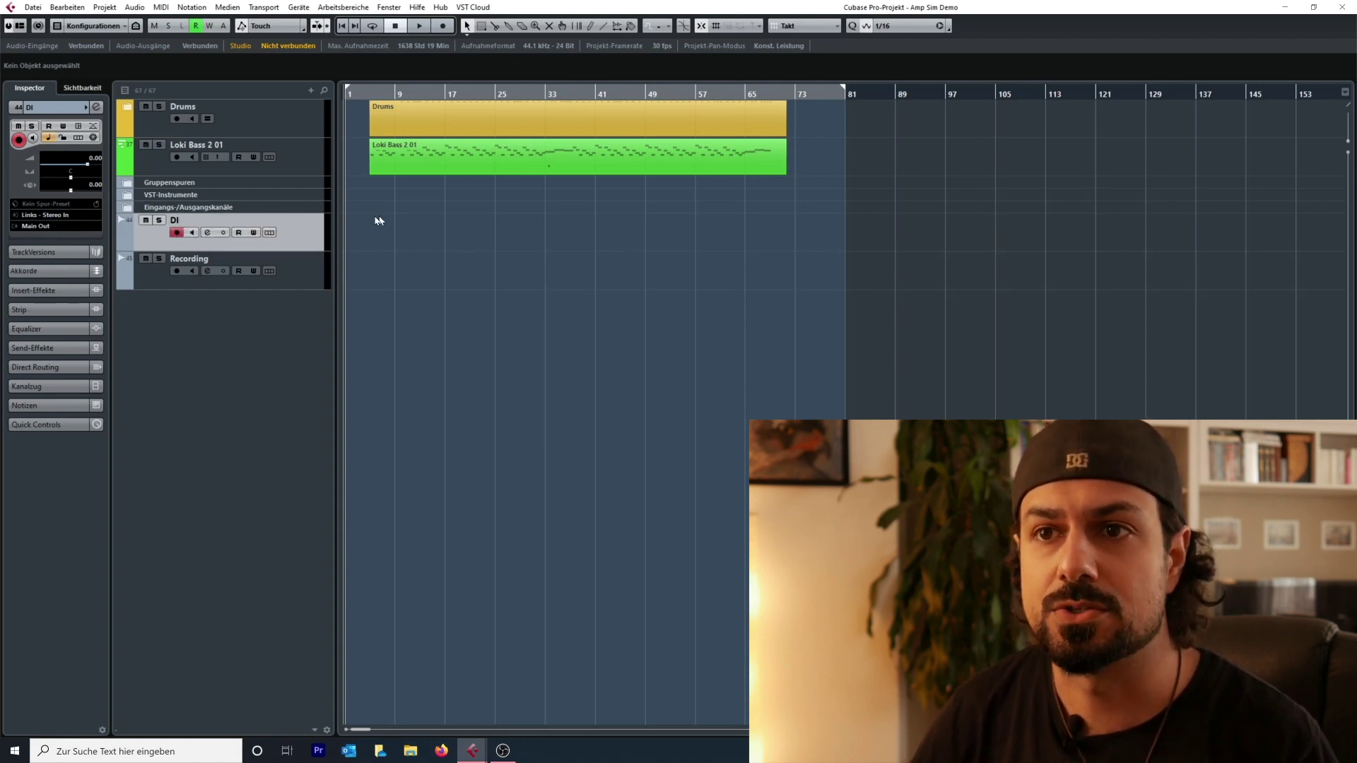
Step: Load BIAS FX_x64 into the DI track's first insert slot
{"action": "left_click", "coordinate": [206, 233]}
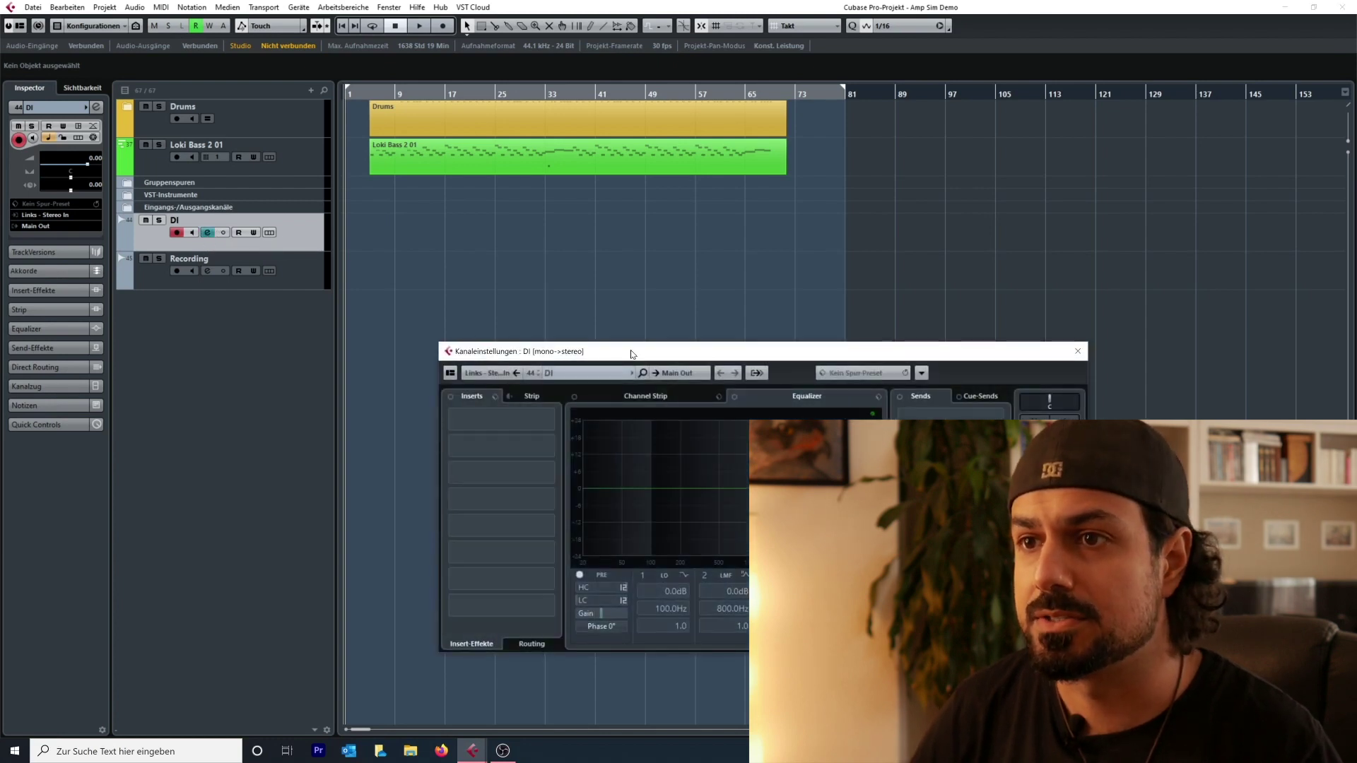
{"action": "left_click_drag", "start_coordinate": [632, 354], "coordinate": [617, 306]}
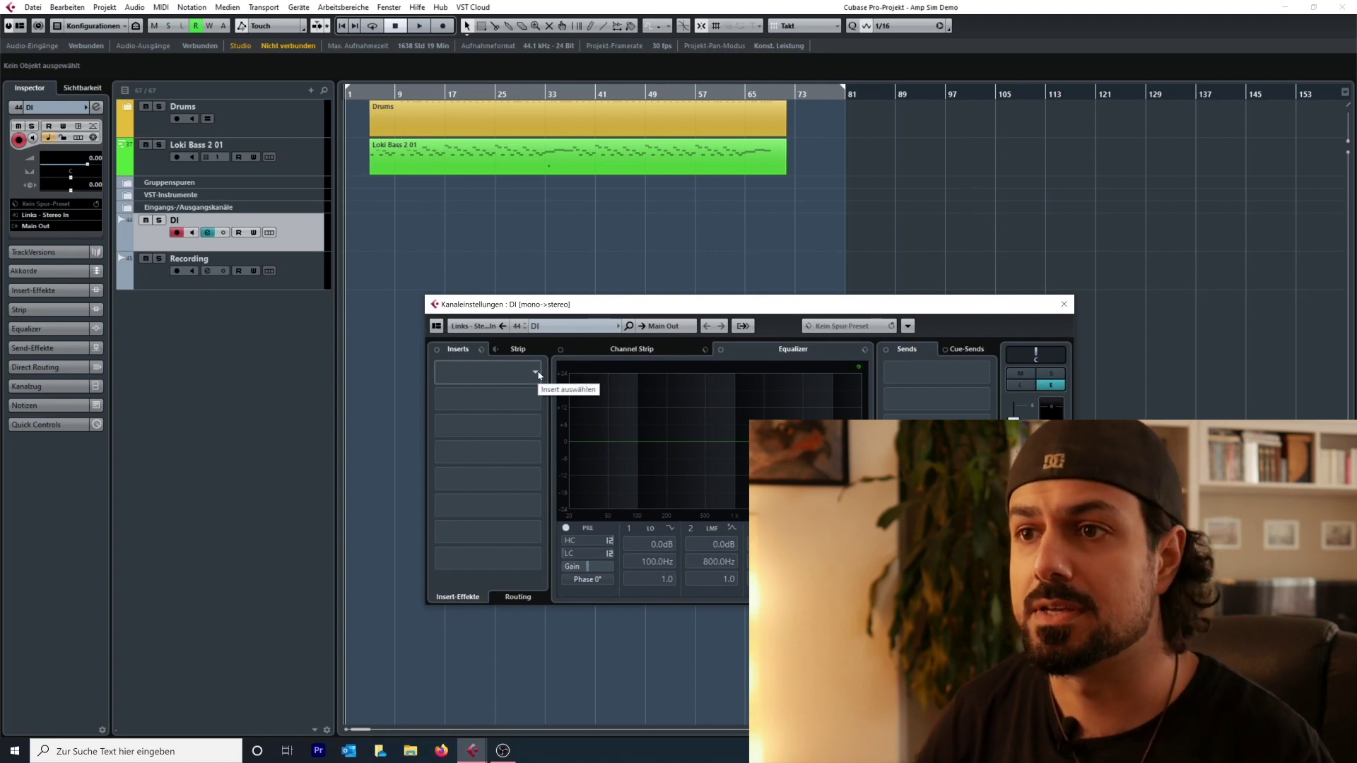
{"action": "left_click", "coordinate": [538, 373]}
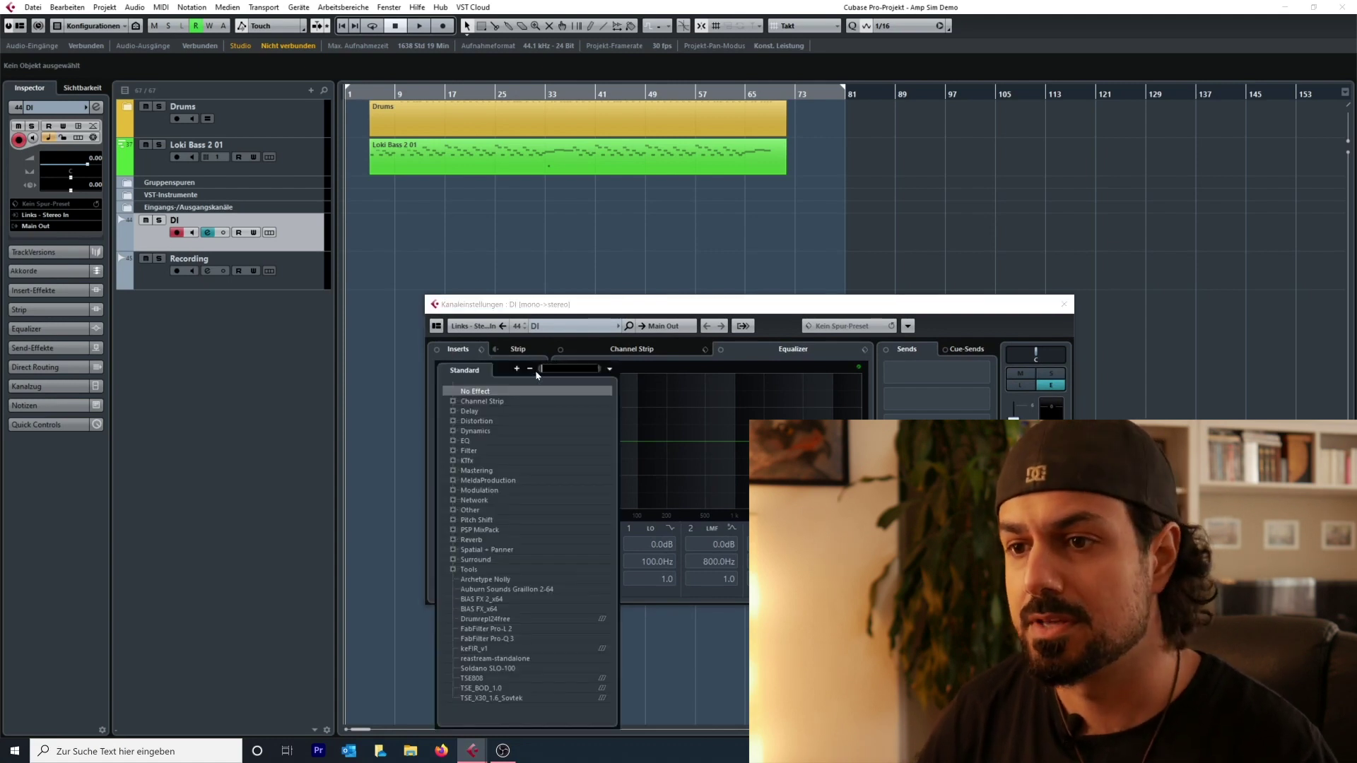
{"action": "left_click", "coordinate": [474, 609]}
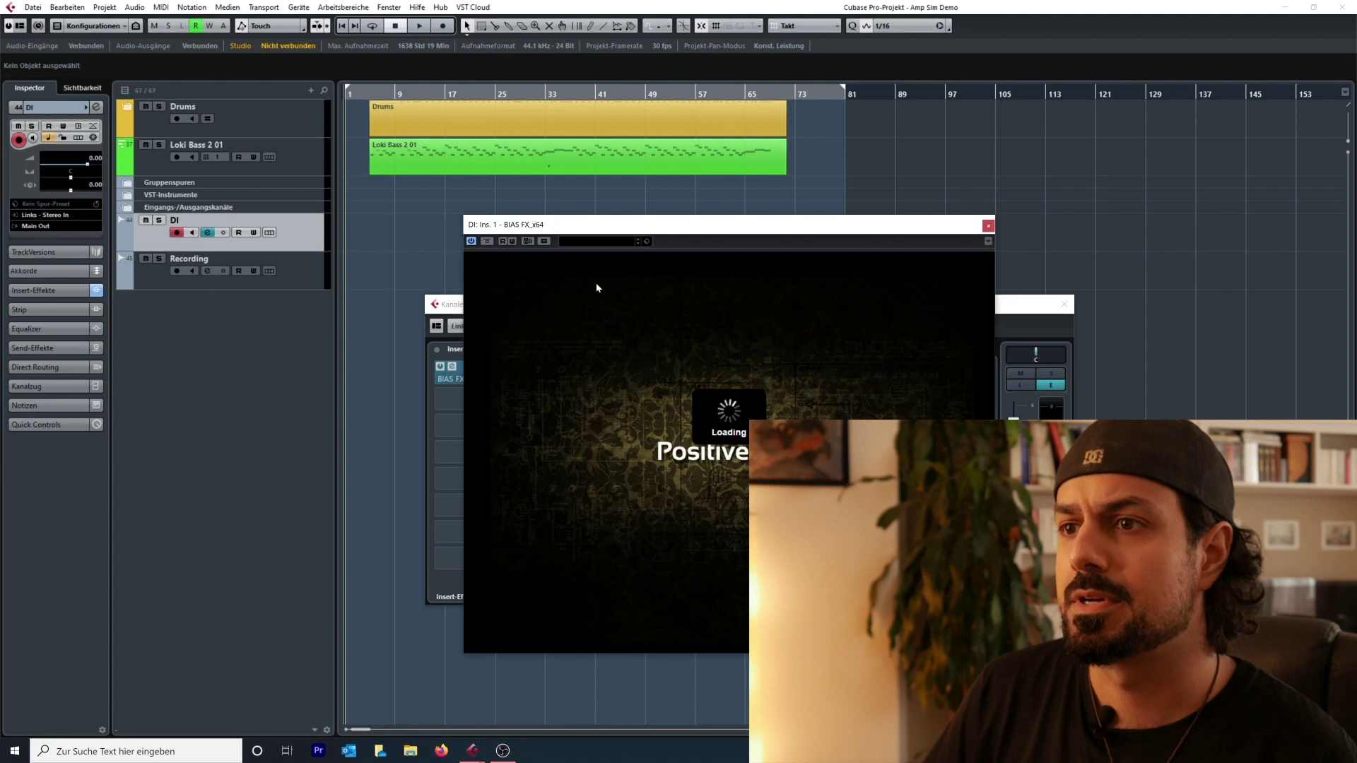
Step: Choose the Bank 1 'DAWN Rhythm3' preset in BIAS FX and close the plugin and channel windows
{"action": "left_click", "coordinate": [559, 265]}
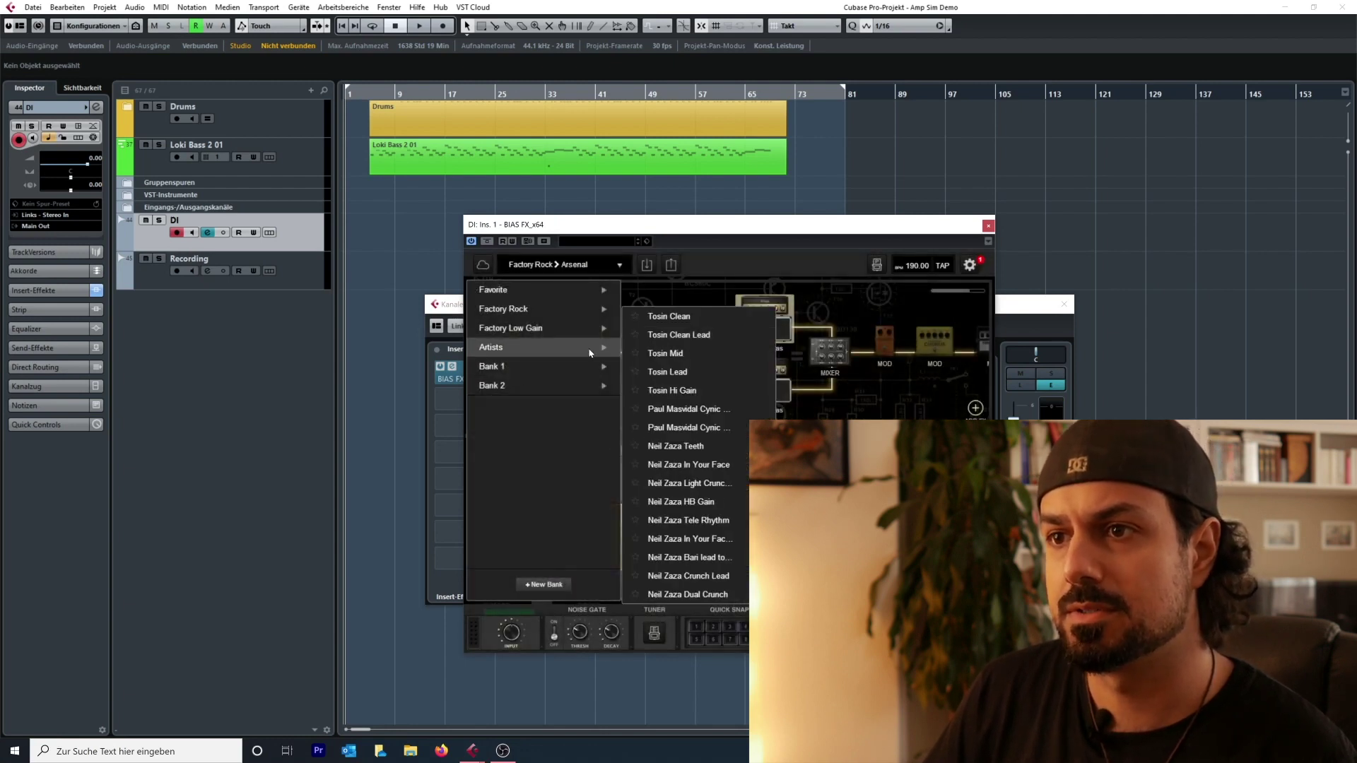
{"action": "mouse_move", "coordinate": [593, 364]}
{"action": "left_click", "coordinate": [675, 330]}
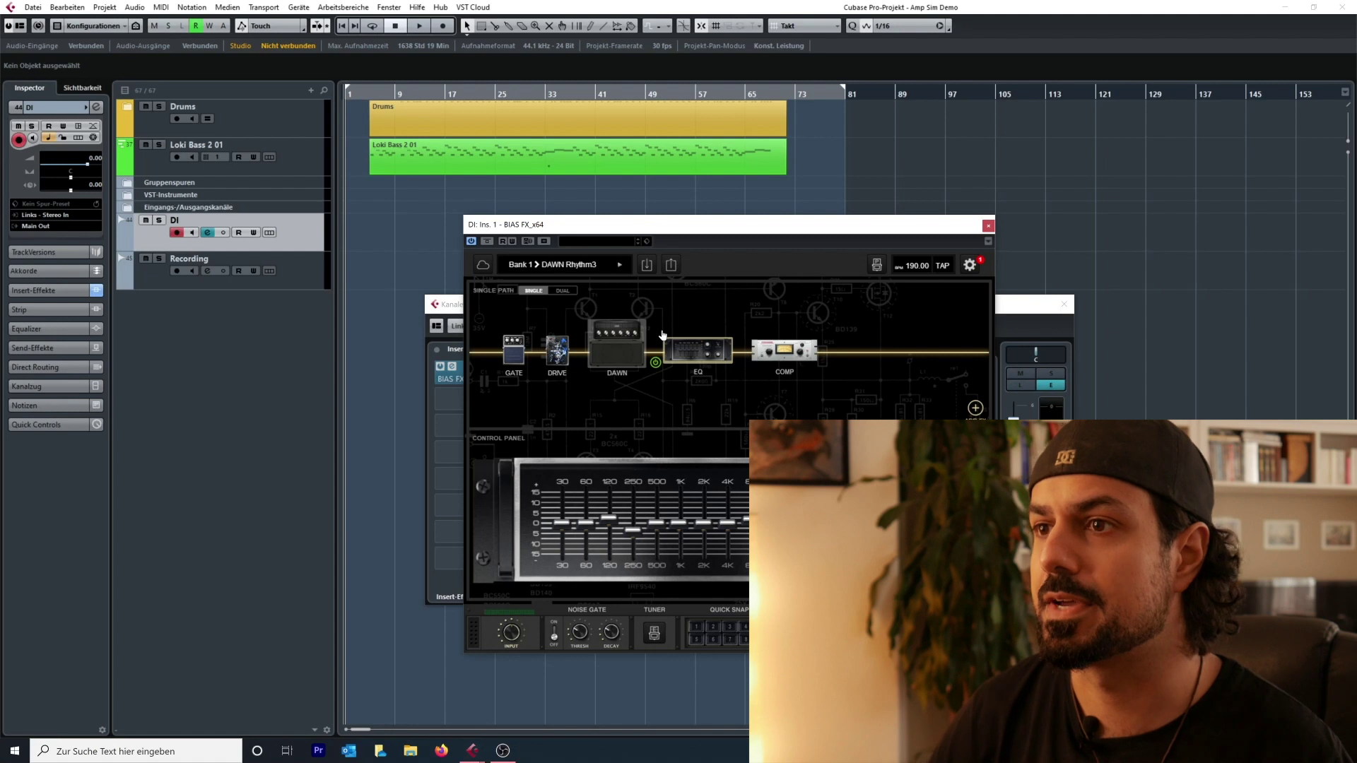
{"action": "left_click", "coordinate": [988, 226]}
{"action": "left_click", "coordinate": [1064, 304]}
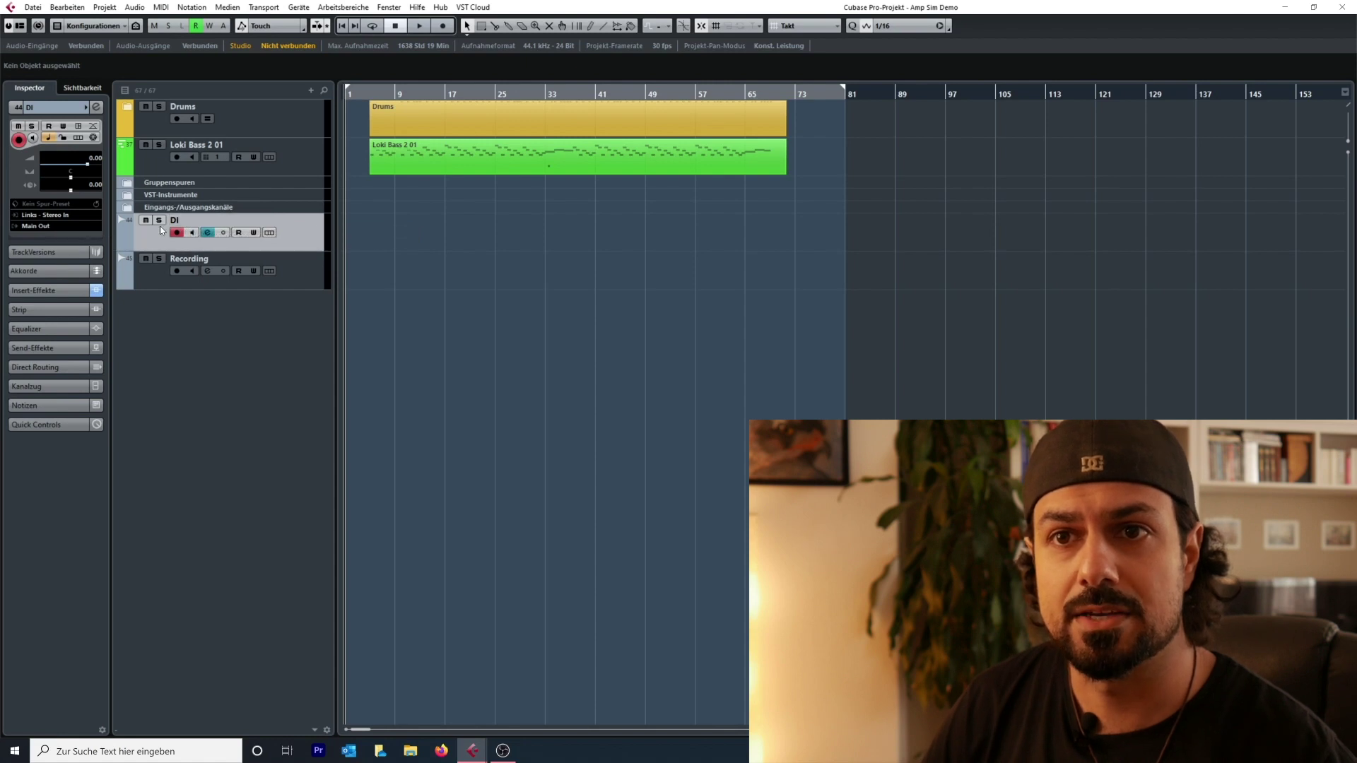
Step: Route the DI track's output to the Internal bus and feed the Recording track's input from Internal
{"action": "left_click", "coordinate": [53, 227]}
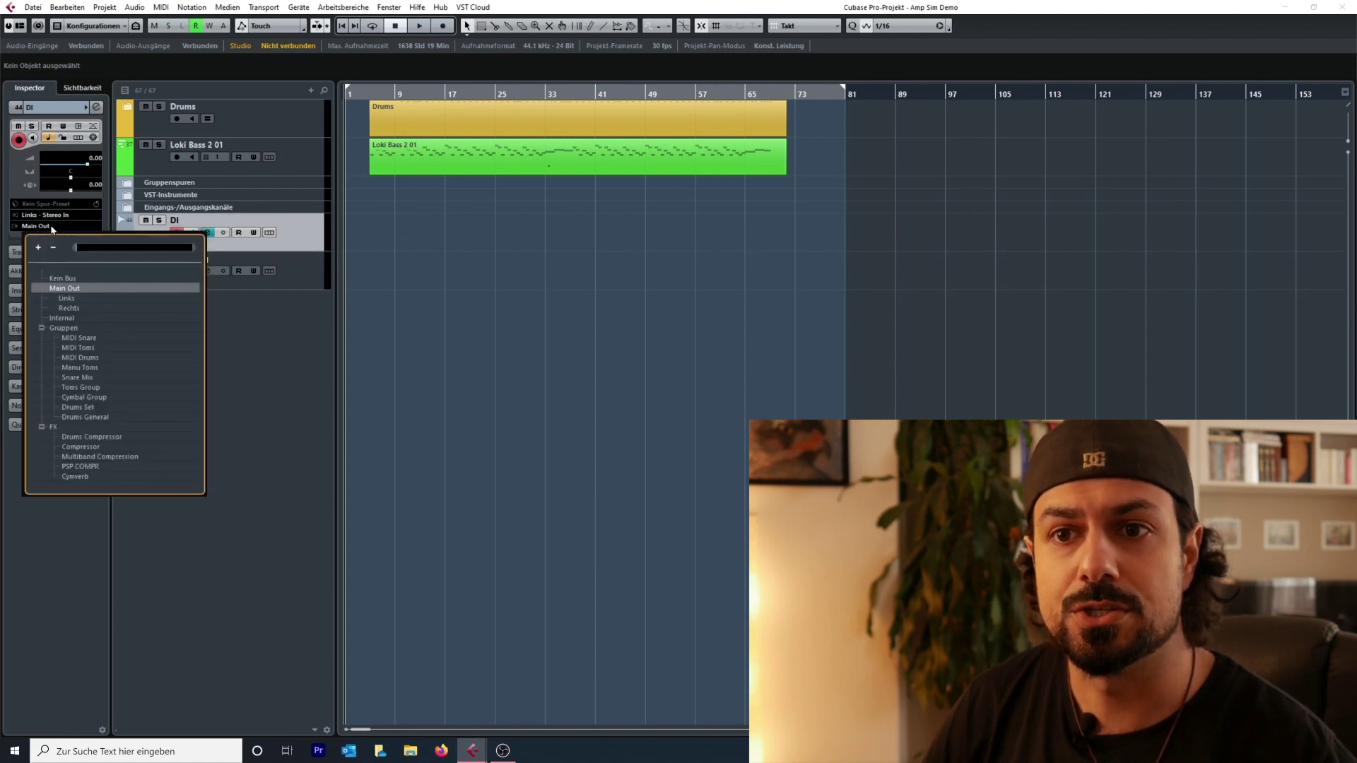
{"action": "left_click", "coordinate": [60, 321]}
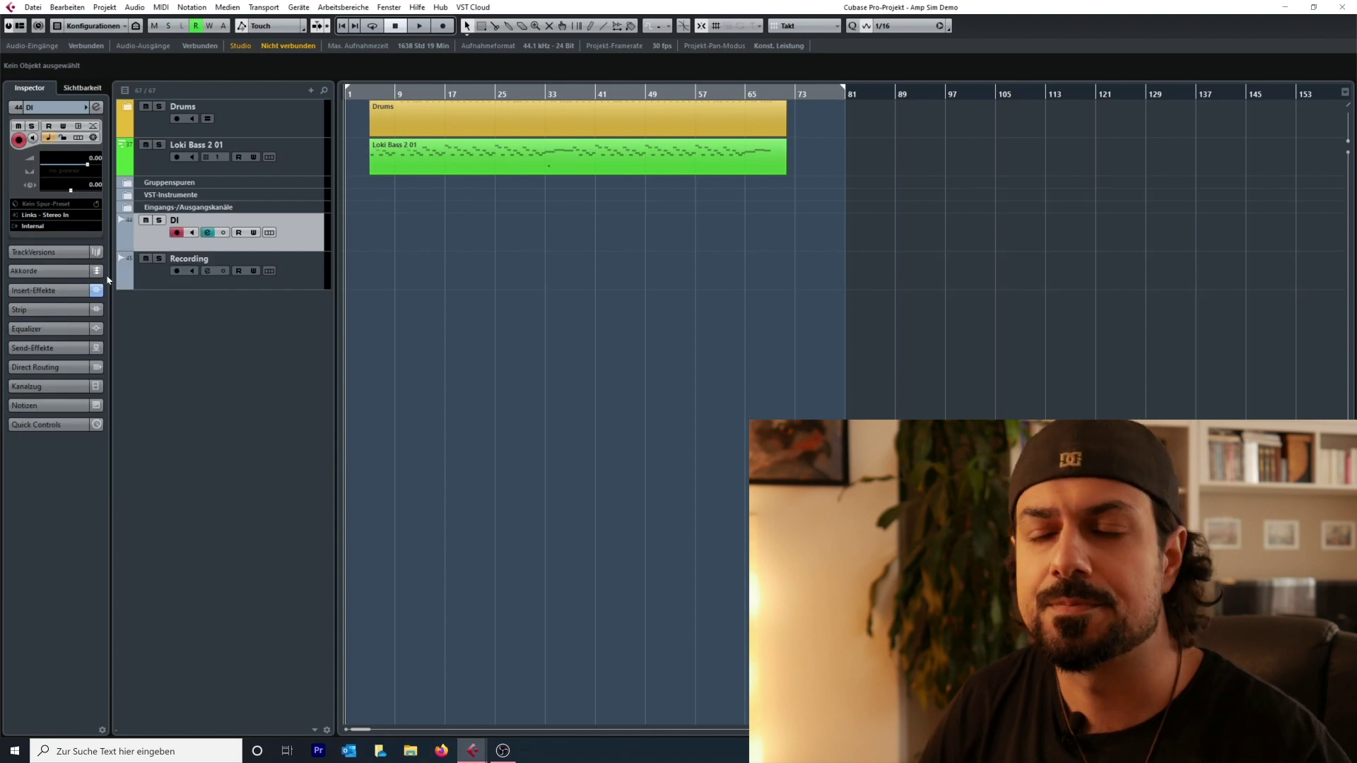
{"action": "left_click", "coordinate": [289, 273]}
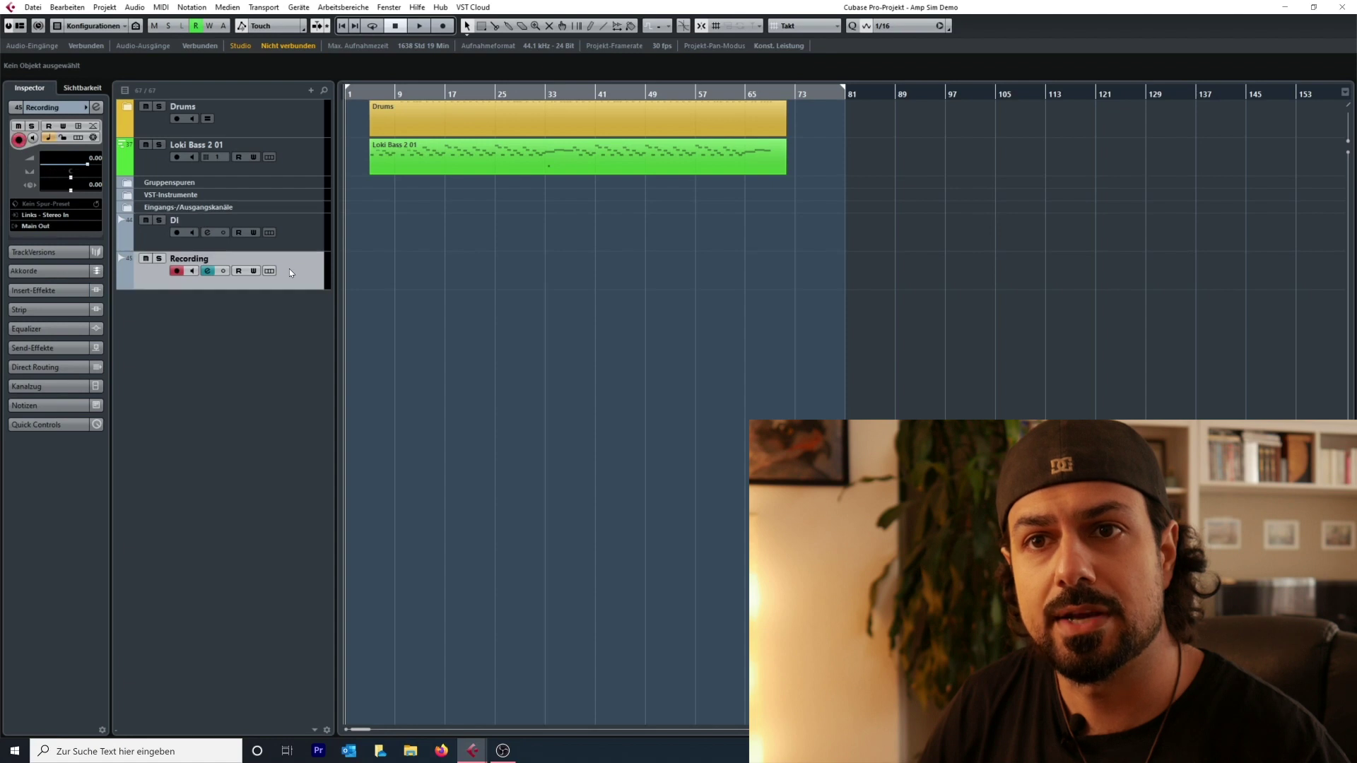
{"action": "left_click", "coordinate": [56, 215]}
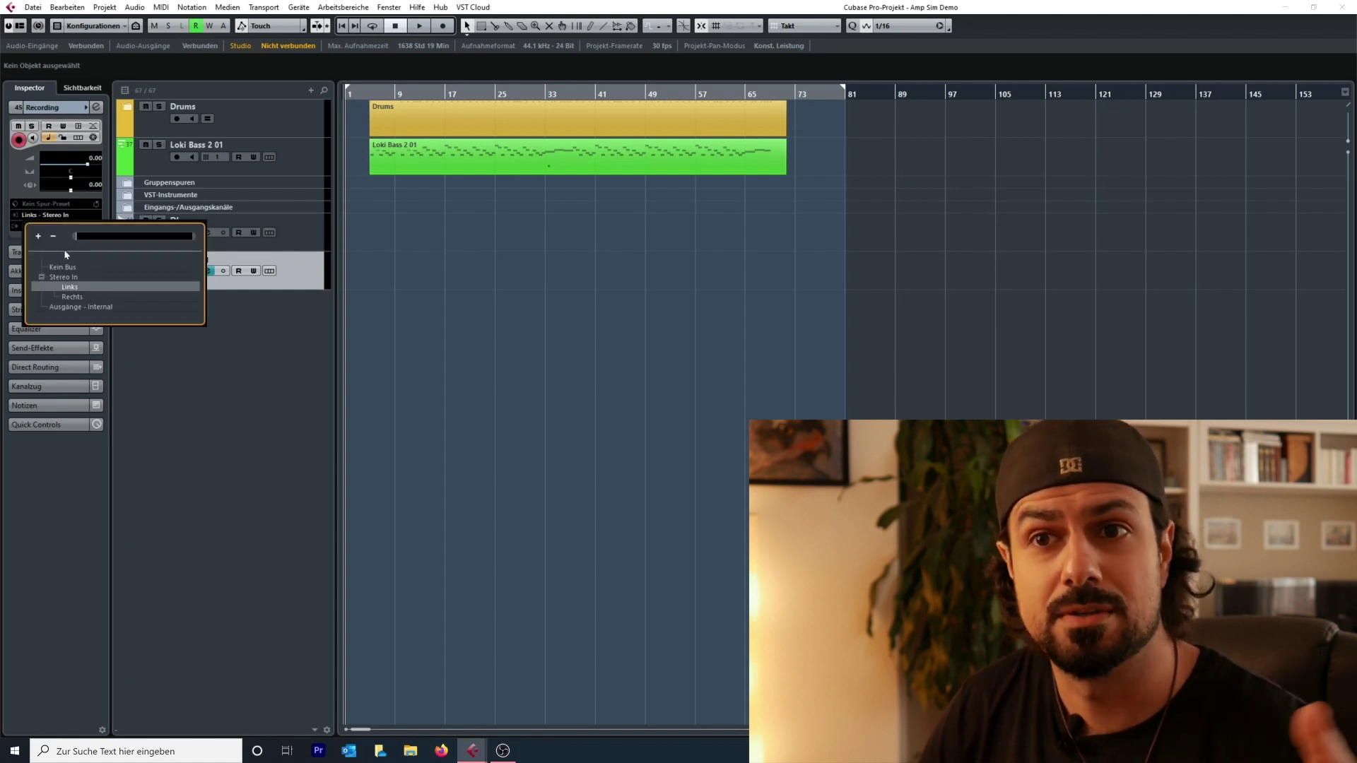
{"action": "left_click", "coordinate": [90, 308]}
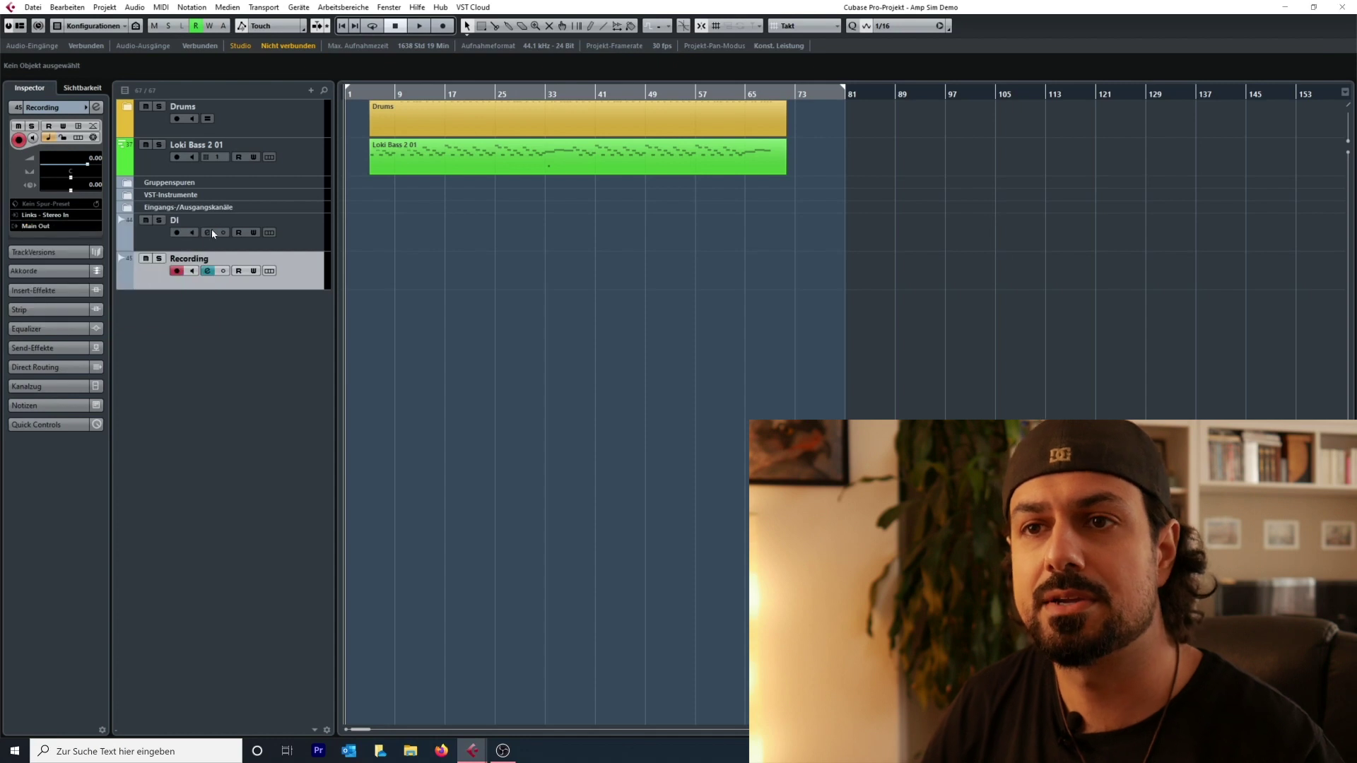
{"action": "left_click", "coordinate": [285, 231]}
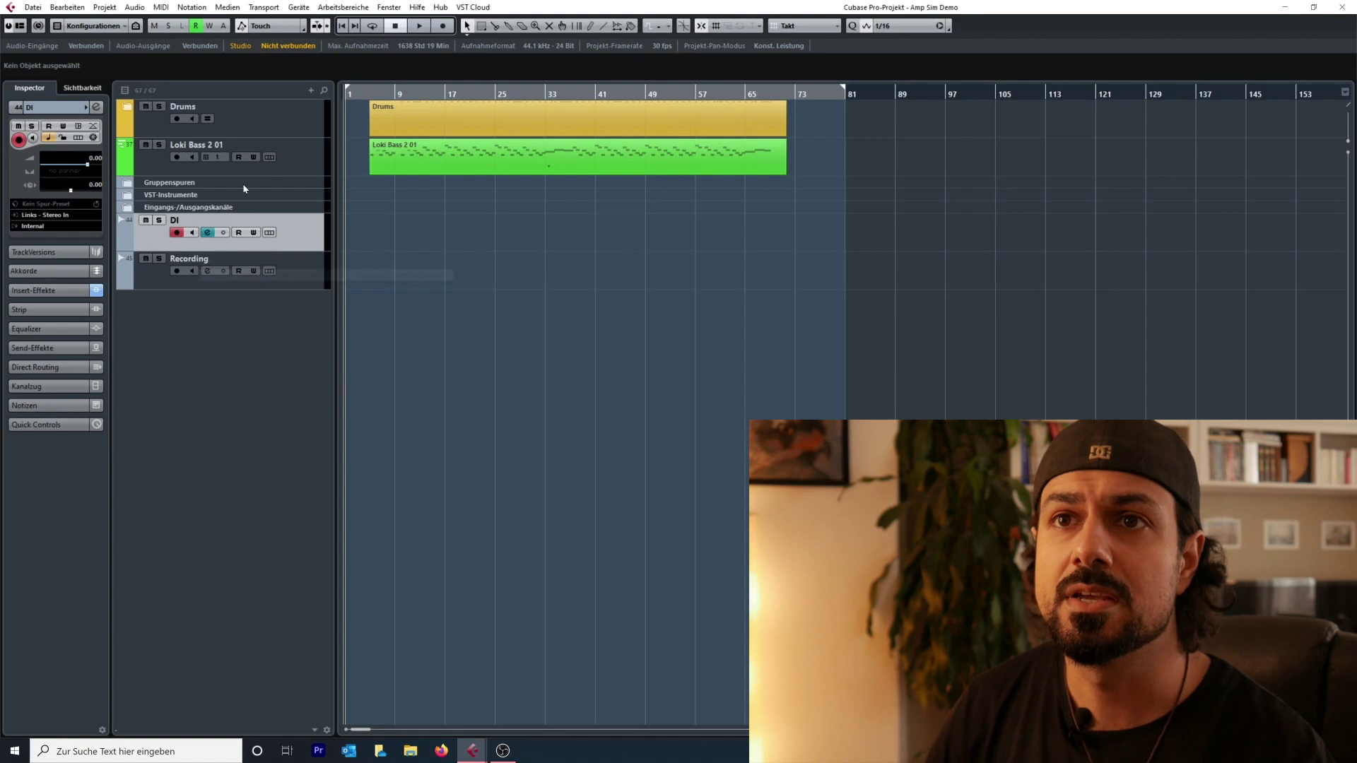
Step: Duplicate the Recording track from its context menu and rename the copy 'Booster'
{"action": "left_click", "coordinate": [106, 10]}
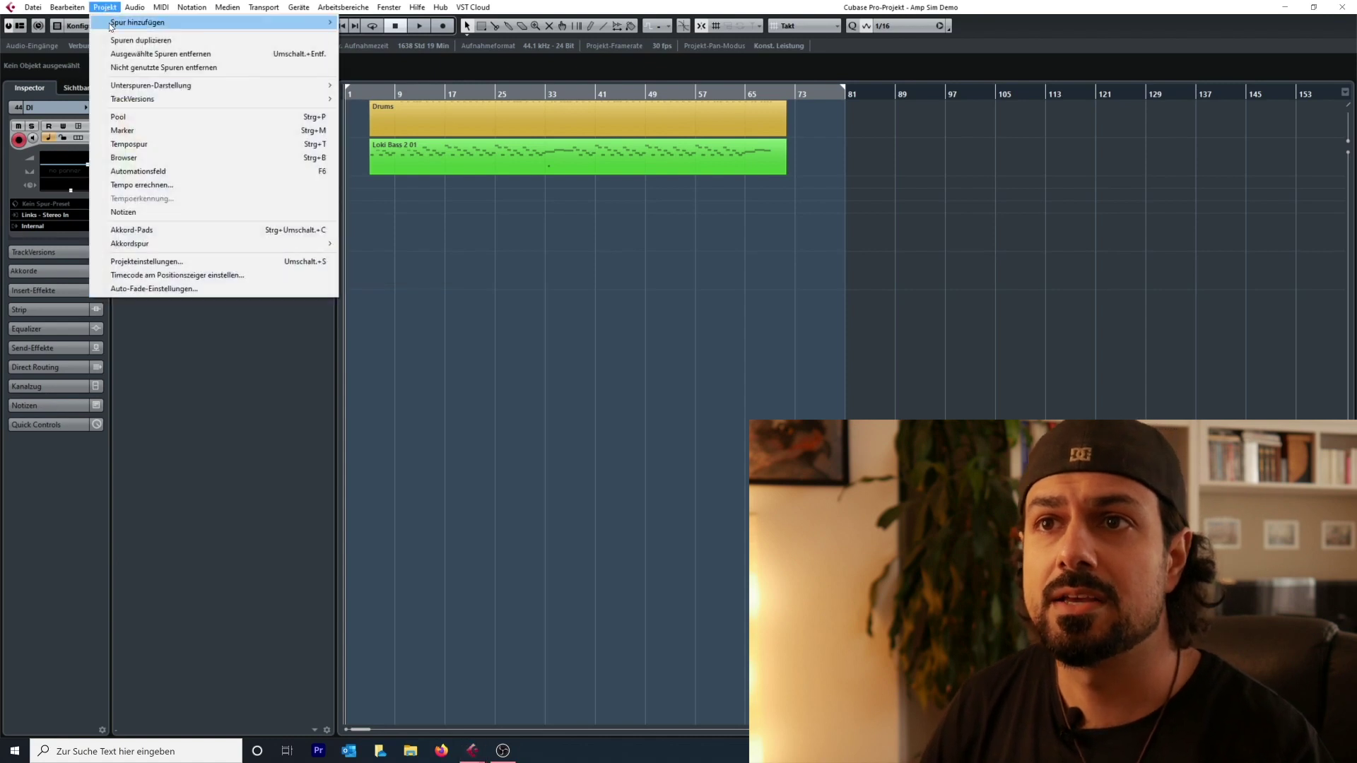
{"action": "mouse_move", "coordinate": [227, 22]}
{"action": "left_click", "coordinate": [612, 401]}
{"action": "left_click", "coordinate": [307, 261]}
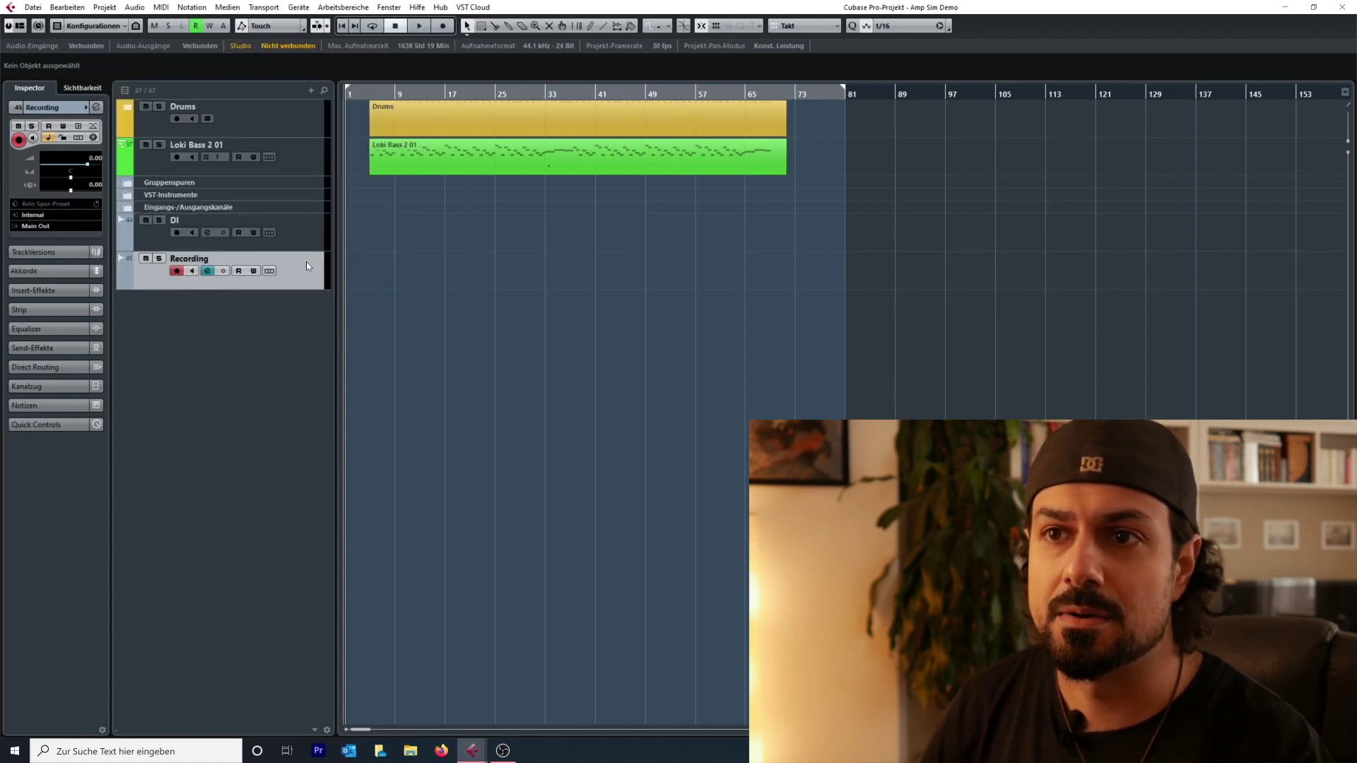
{"action": "right_click", "coordinate": [307, 269]}
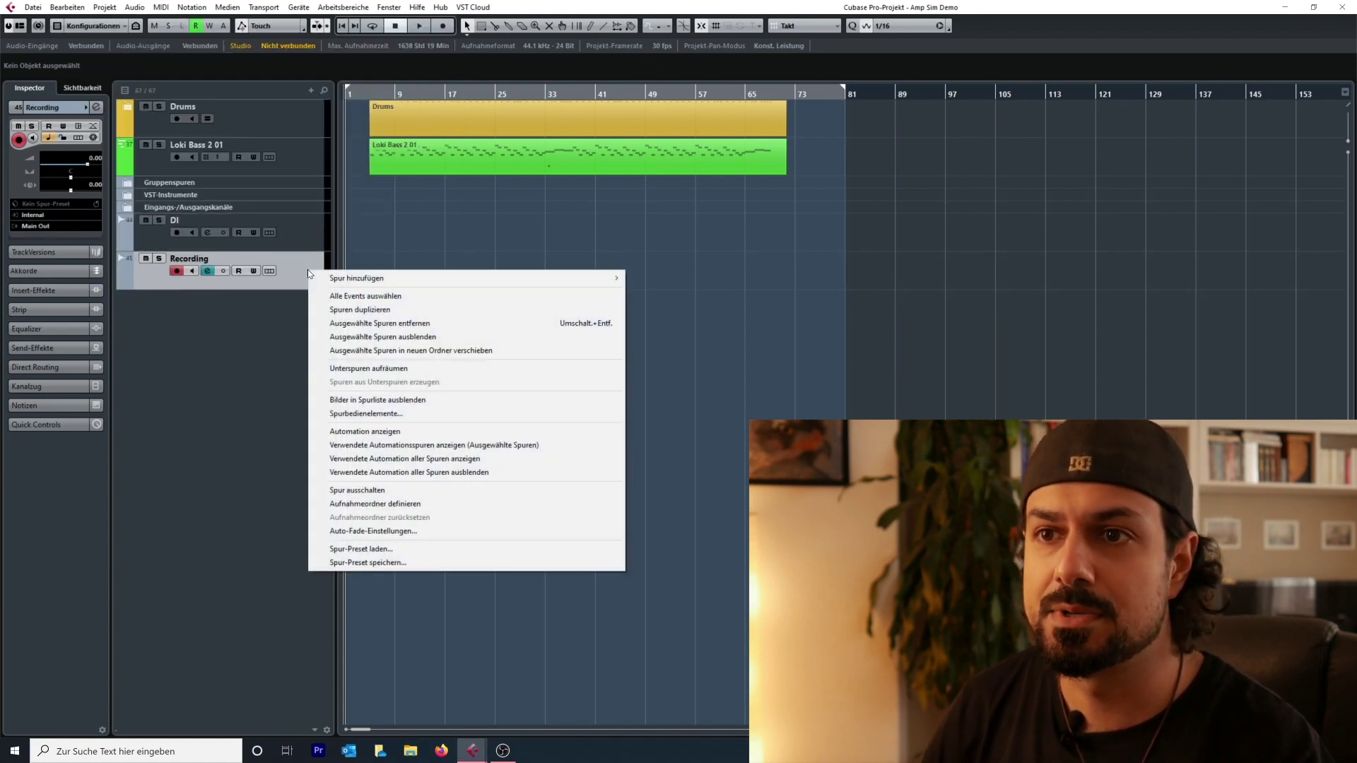
{"action": "left_click", "coordinate": [371, 311]}
{"action": "double_click", "coordinate": [197, 296]}
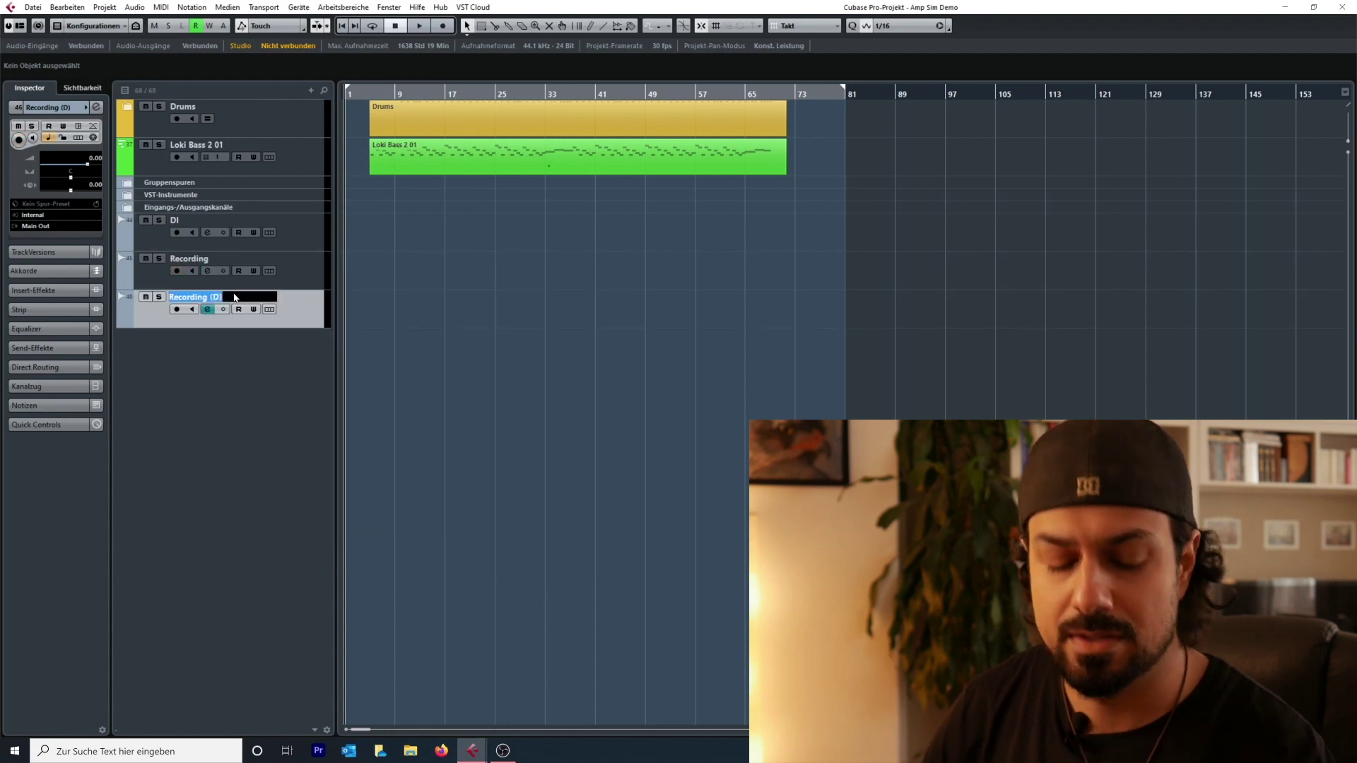
{"action": "type", "text": "Booster"}
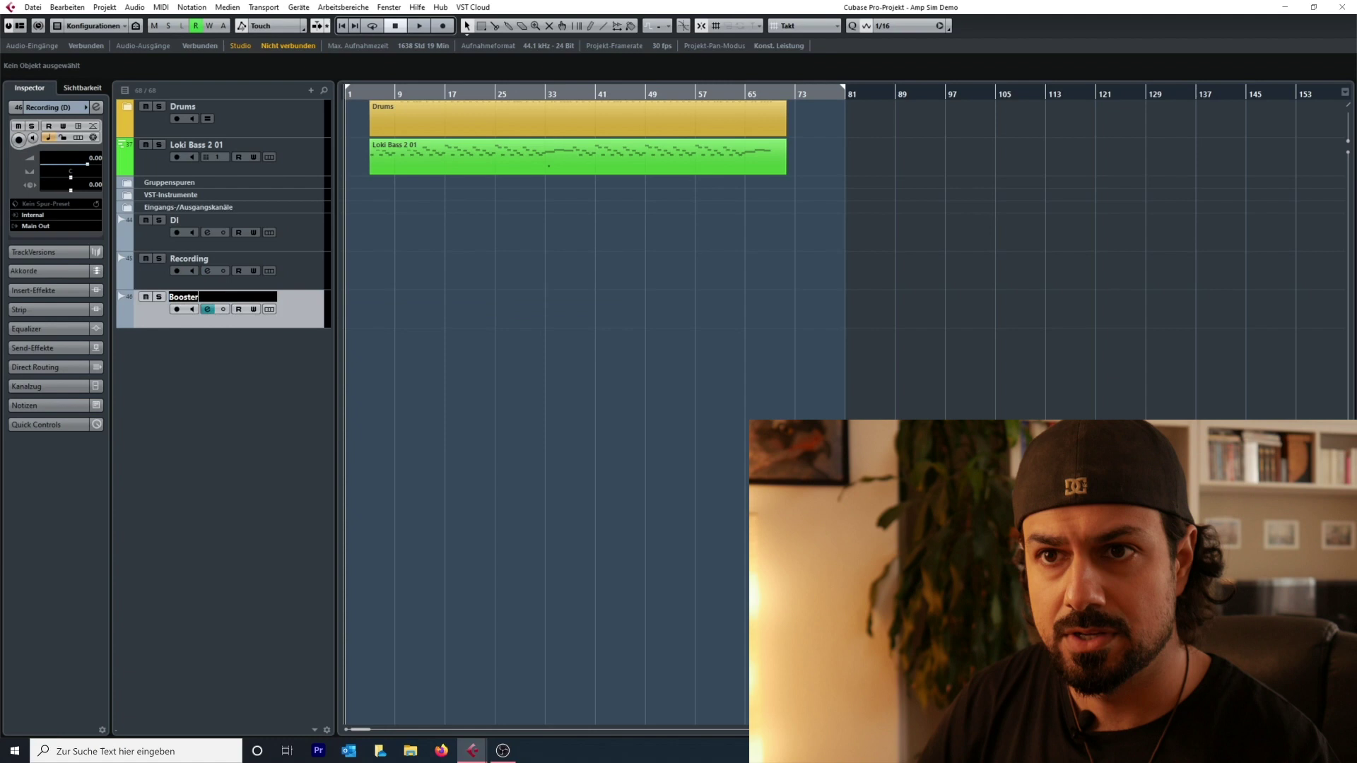
{"action": "key", "text": "Return"}
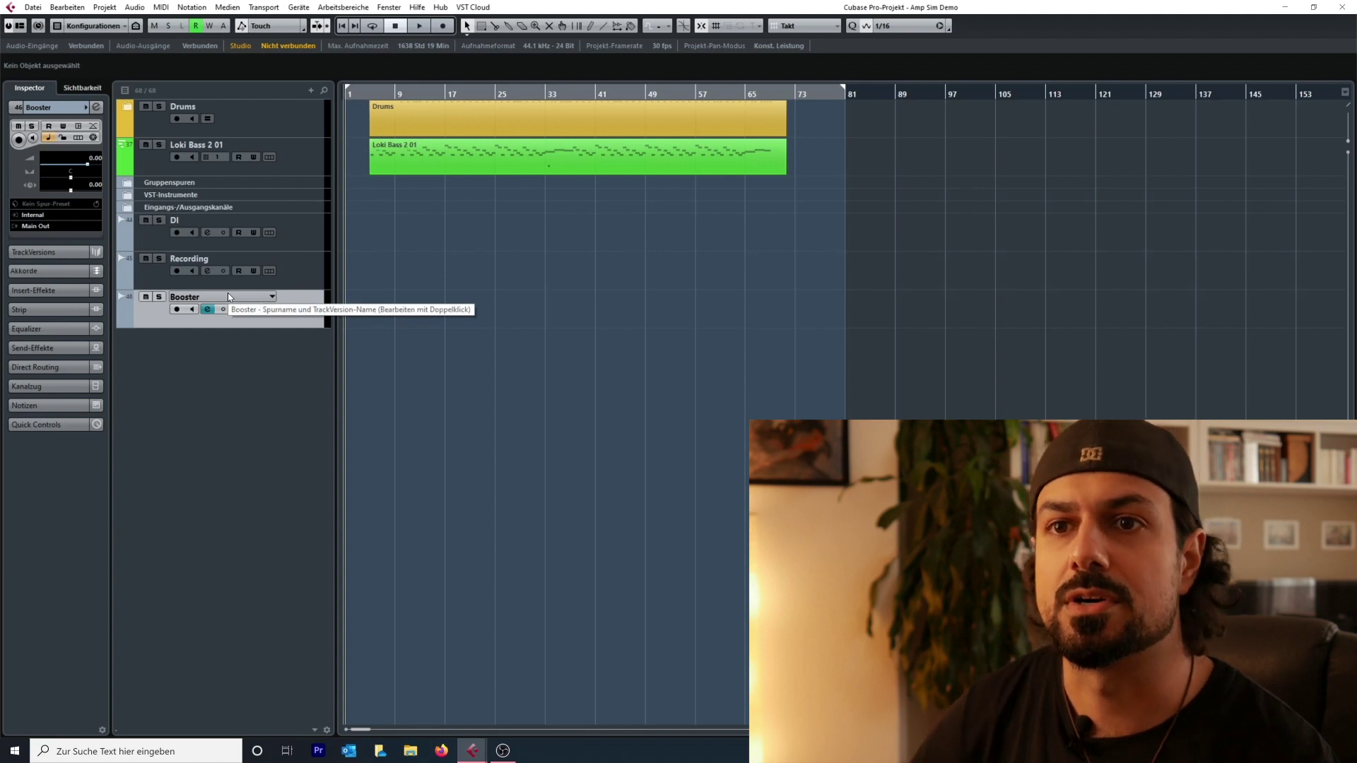
Step: Add two new audio tracks to the project
{"action": "left_click", "coordinate": [113, 6]}
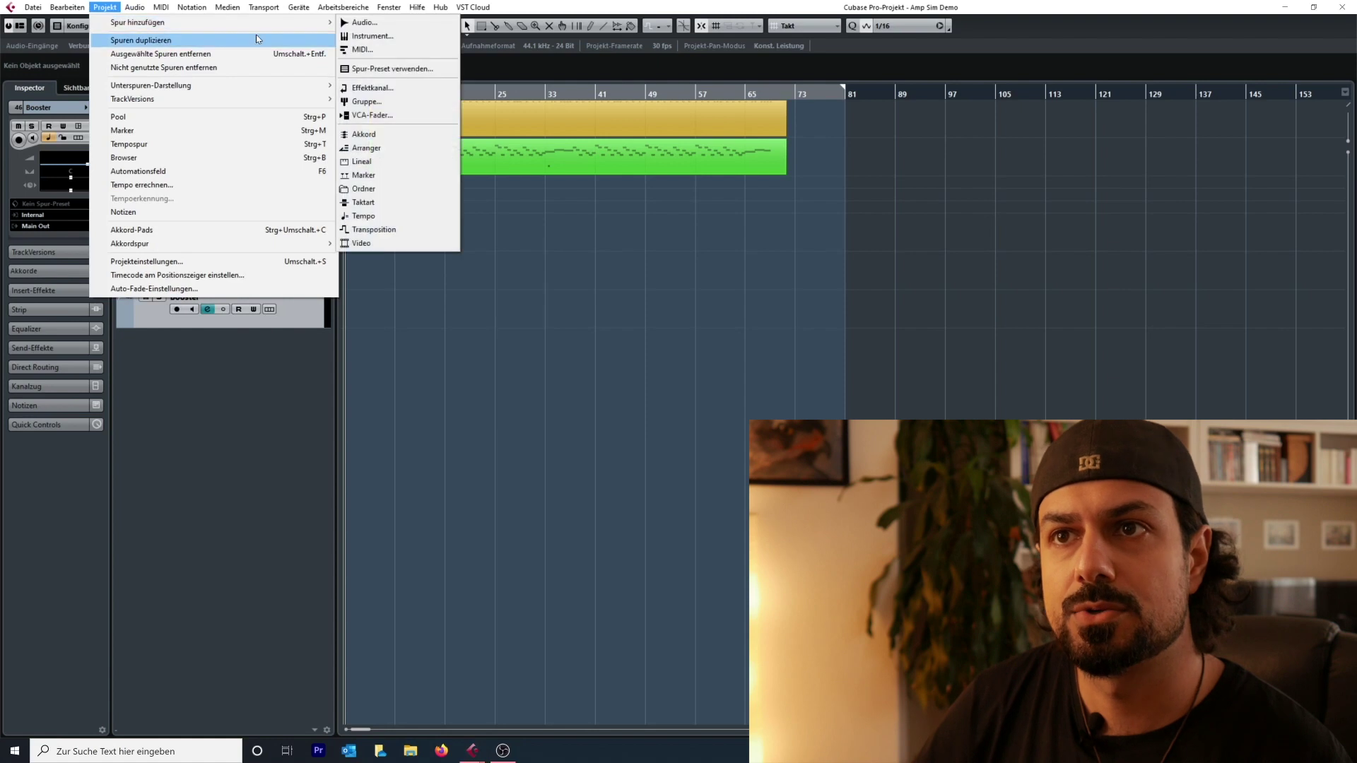
{"action": "left_click", "coordinate": [365, 22]}
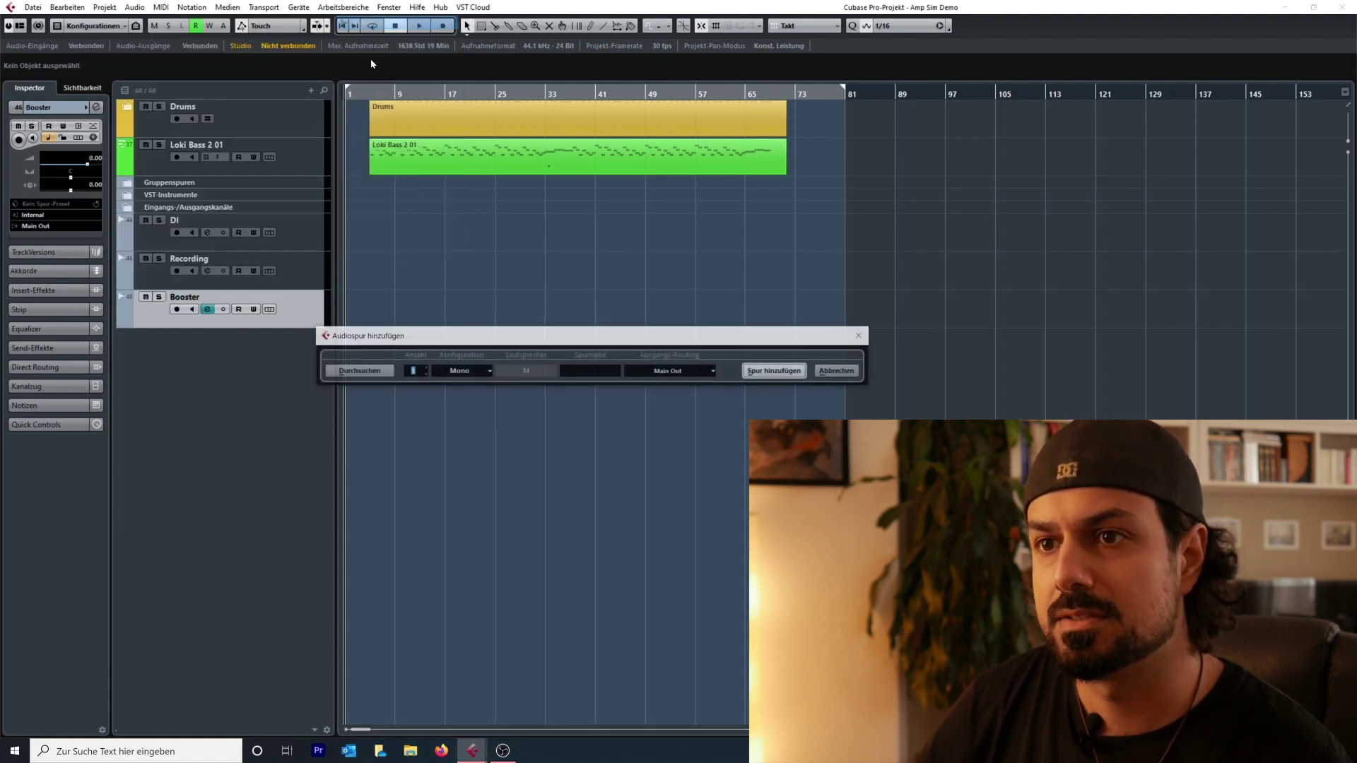
{"action": "left_click", "coordinate": [425, 368]}
{"action": "left_click", "coordinate": [766, 371]}
Step: Rename Audio 01 and Audio 02 to 'Guitar Left' and 'Guitar Right'
{"action": "double_click", "coordinate": [192, 338]}
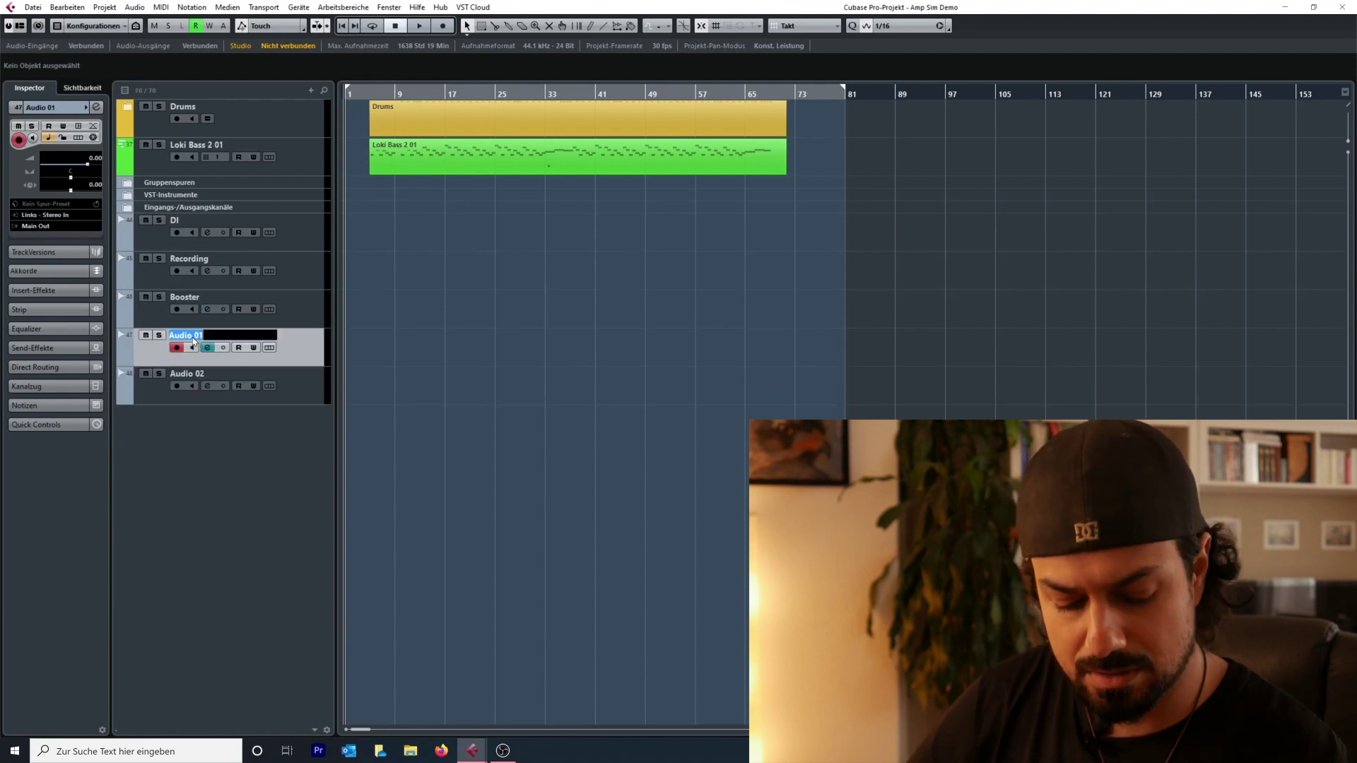
{"action": "type", "text": "Guitar"}
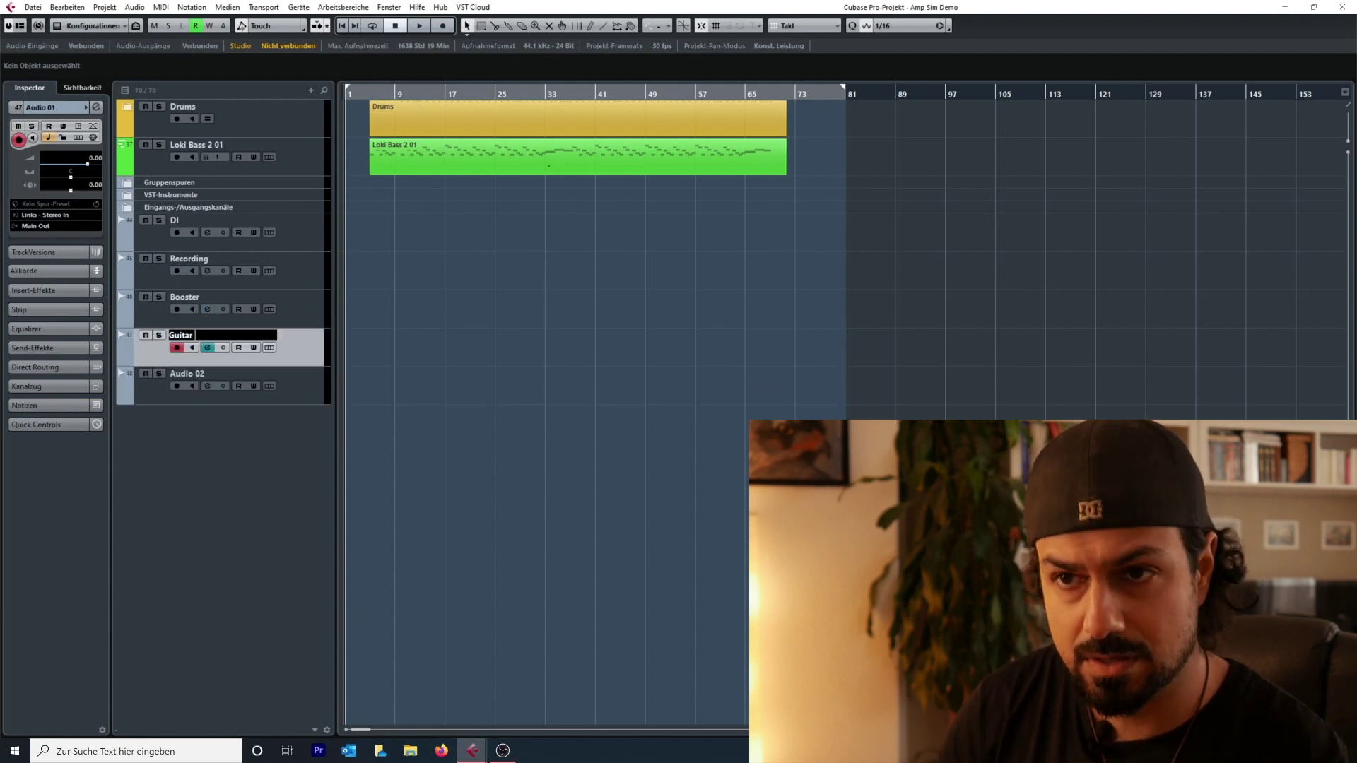
{"action": "type", "text": " Left"}
{"action": "key", "text": "Return"}
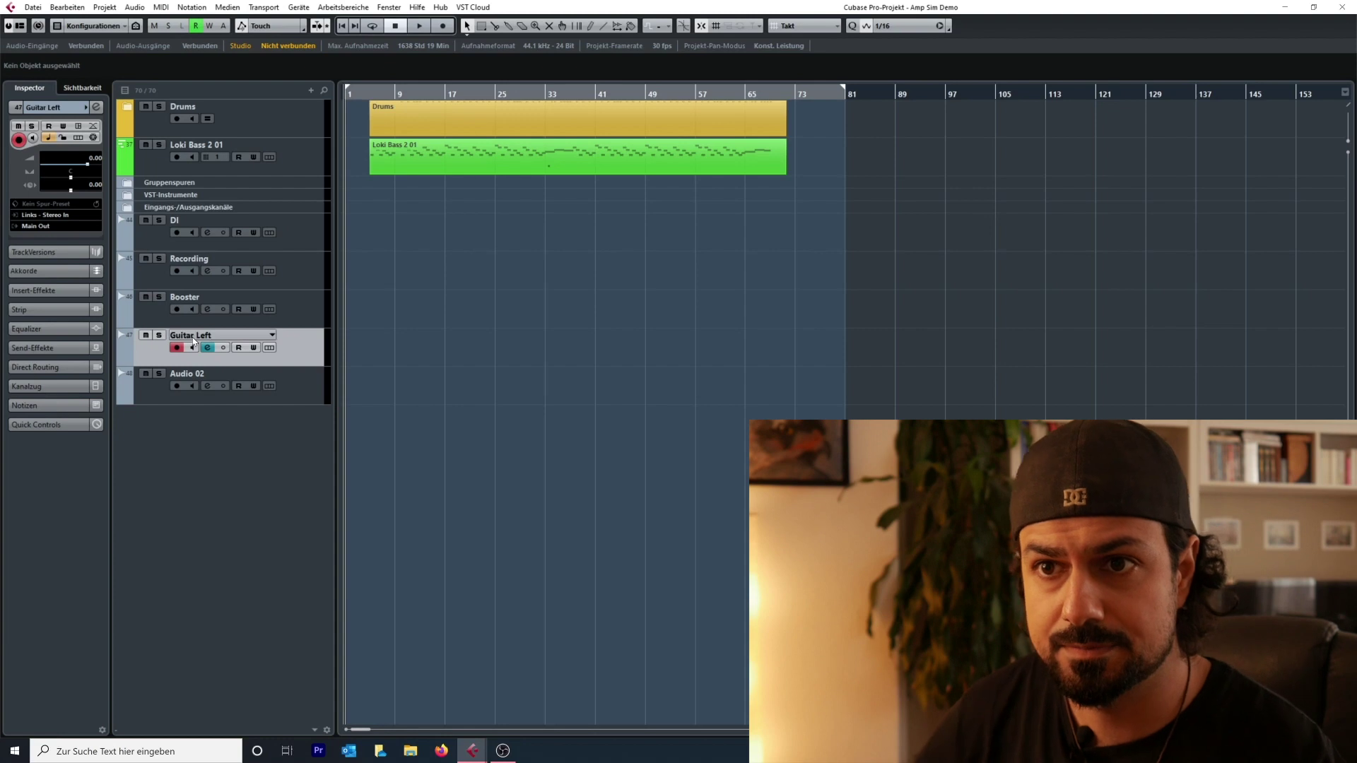
{"action": "double_click", "coordinate": [197, 372]}
{"action": "type", "text": "G"}
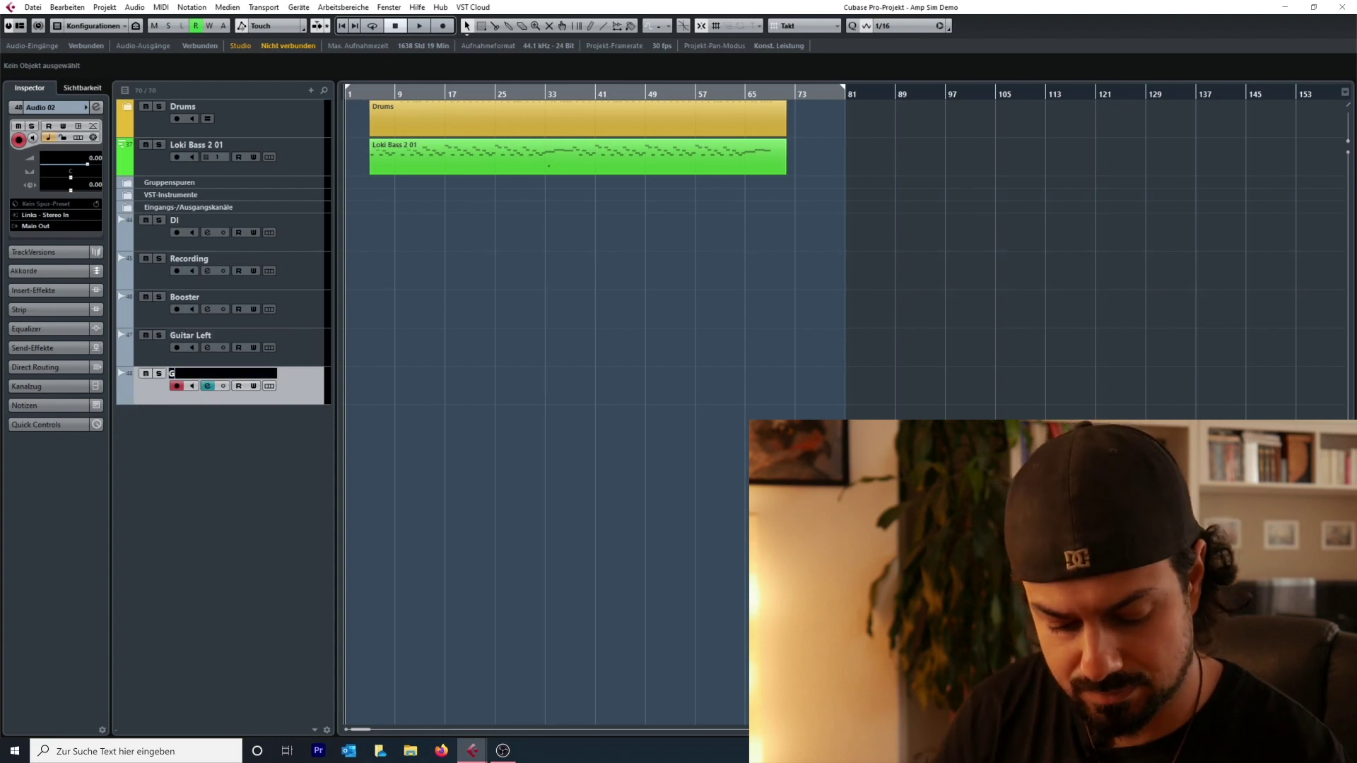
{"action": "type", "text": "uitar Rig"}
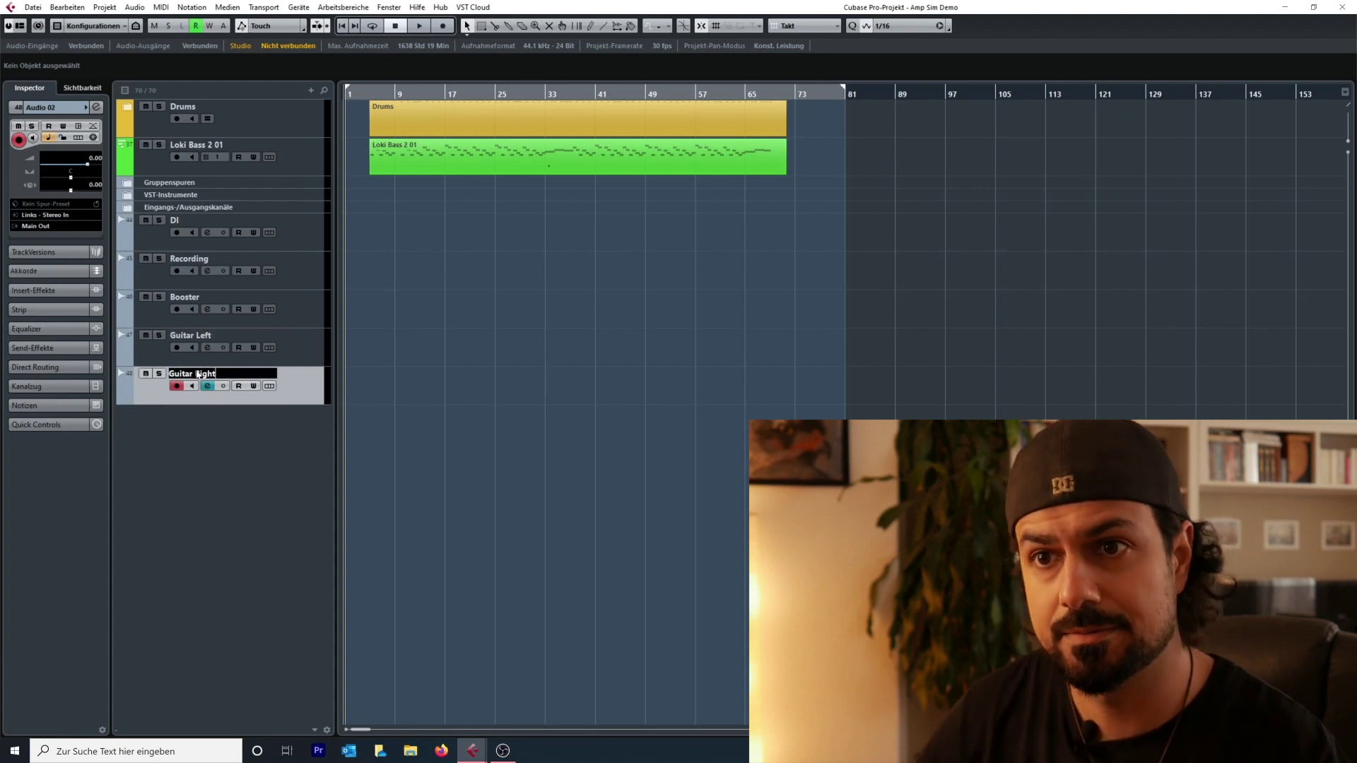
{"action": "type", "text": "ht"}
{"action": "key", "text": "Return"}
Step: Select both the Guitar Left and Guitar Right tracks
{"action": "key", "text": "Up"}
{"action": "left_click", "coordinate": [288, 394], "text": "shift"}
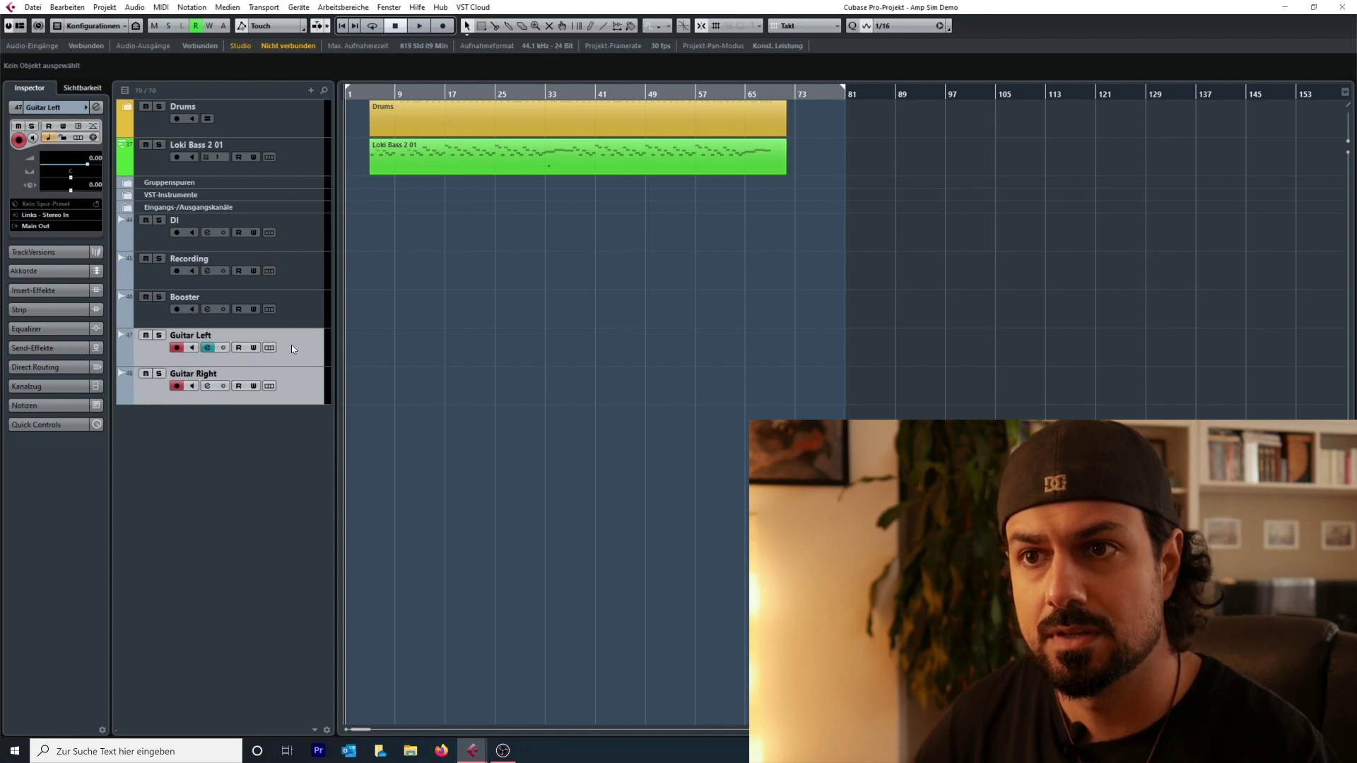
{"action": "left_click", "coordinate": [291, 345]}
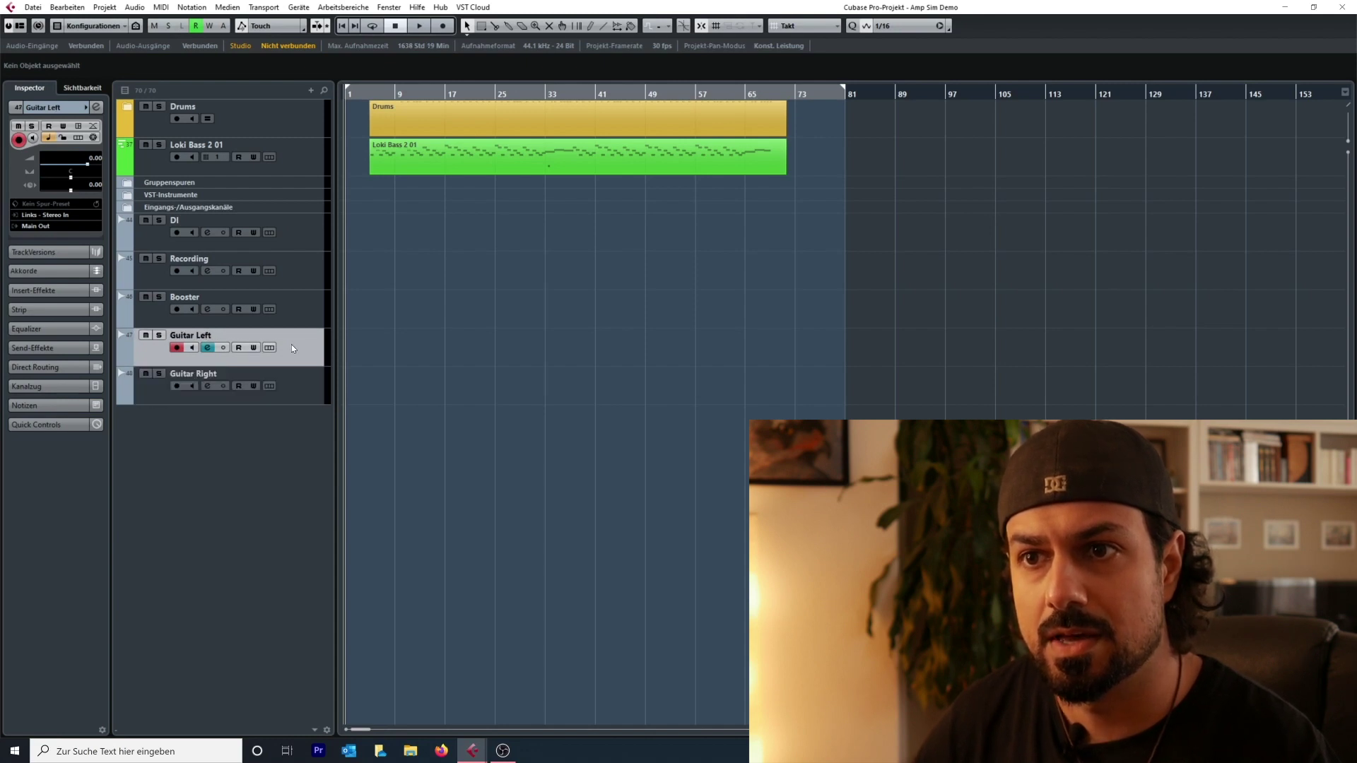
{"action": "left_click", "coordinate": [289, 367], "text": "shift"}
Step: Duplicate both guitar tracks and rename the copies 'Guitar Left (DI)' and 'Guitar Right (DI)'
{"action": "right_click", "coordinate": [293, 346]}
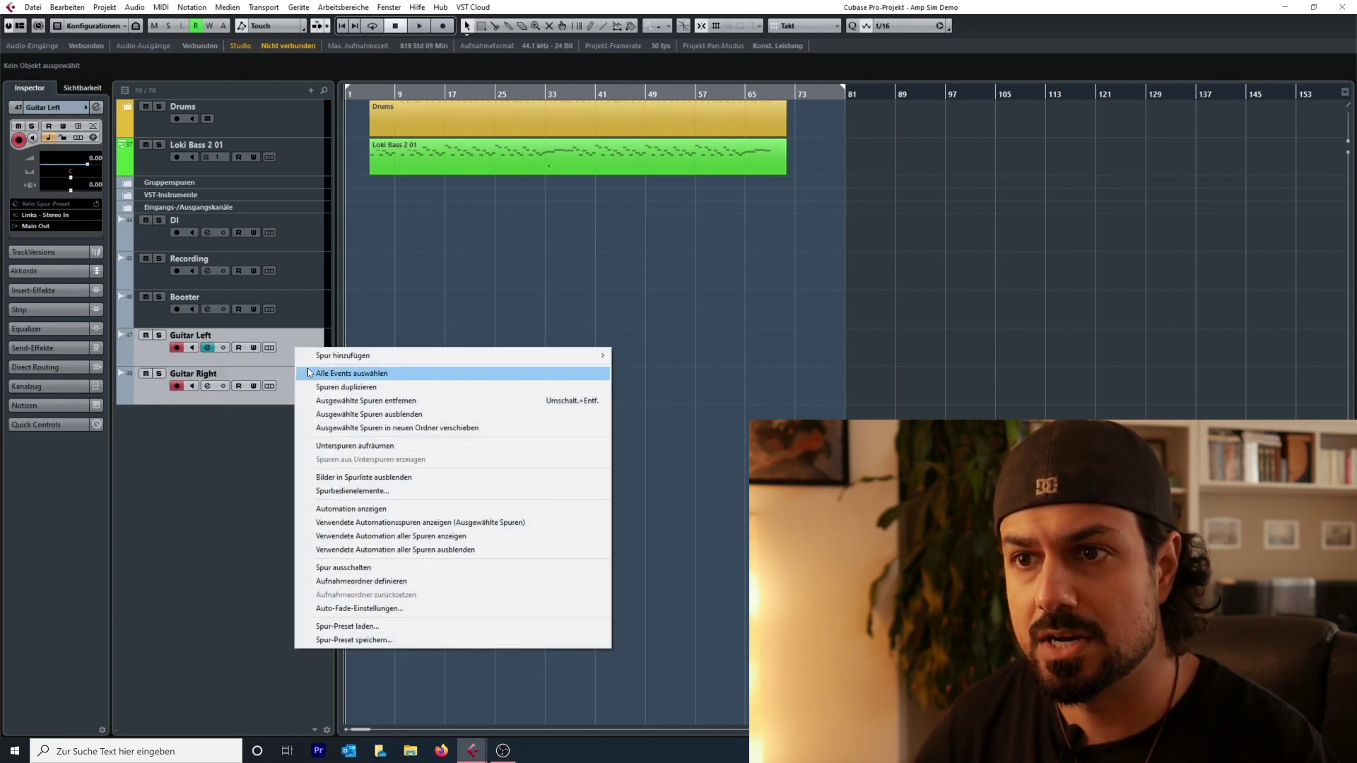
{"action": "left_click", "coordinate": [385, 388]}
{"action": "double_click", "coordinate": [219, 376]}
{"action": "left_click", "coordinate": [222, 376]}
{"action": "type", "text": "I"}
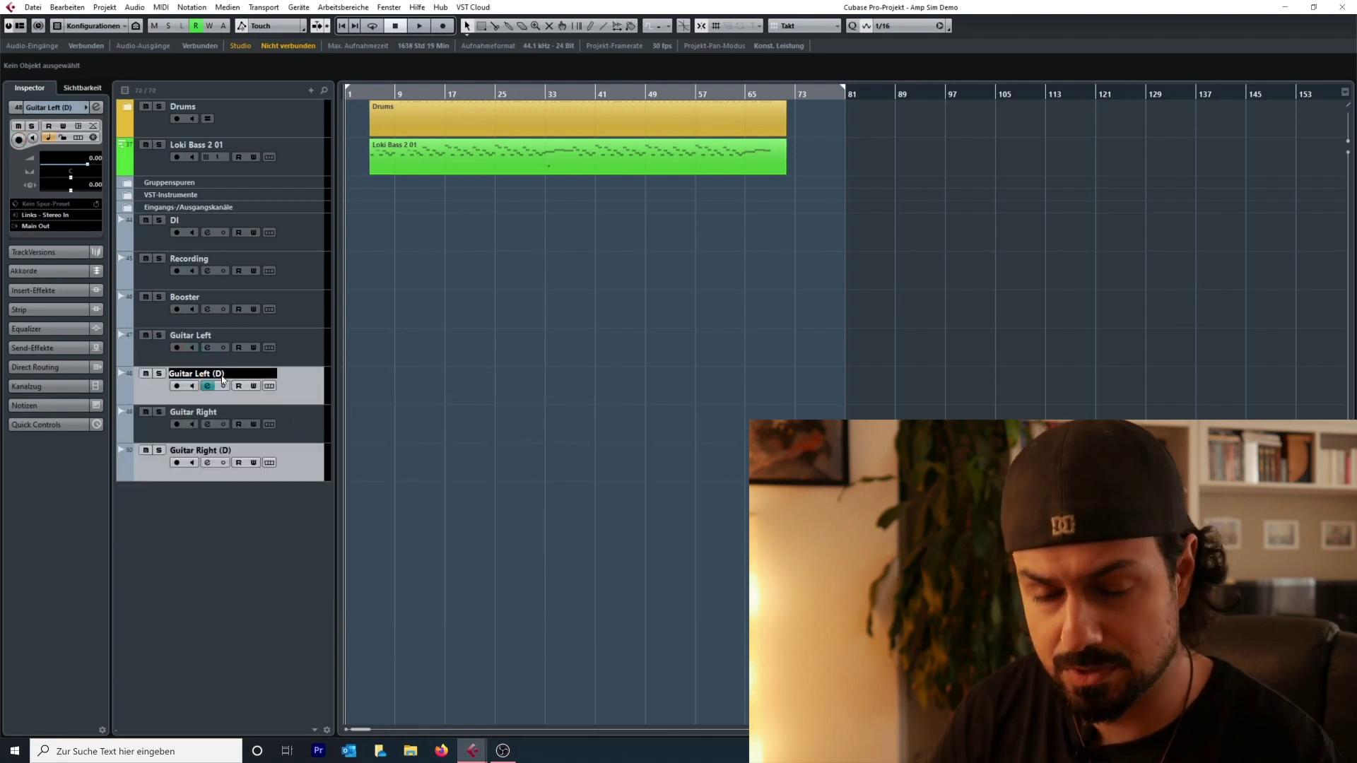
{"action": "key", "text": "Return"}
{"action": "double_click", "coordinate": [213, 451]}
{"action": "left_click", "coordinate": [226, 453]}
{"action": "type", "text": "I"}
{"action": "key", "text": "Return"}
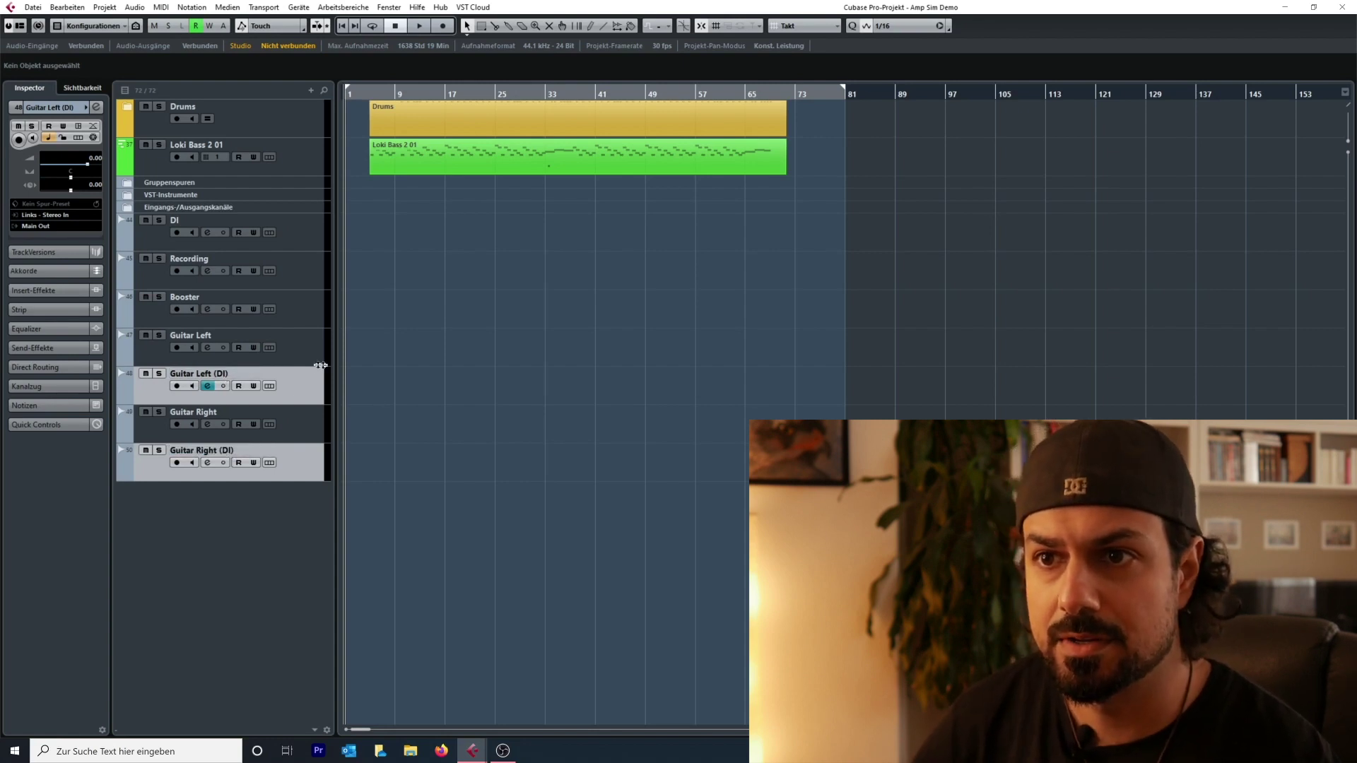
Step: Move each (DI) track directly above its matching guitar track
{"action": "left_click", "coordinate": [320, 478]}
{"action": "left_click_drag", "start_coordinate": [297, 390], "coordinate": [297, 336]}
{"action": "left_click", "coordinate": [271, 463]}
{"action": "left_click_drag", "start_coordinate": [295, 463], "coordinate": [294, 410]}
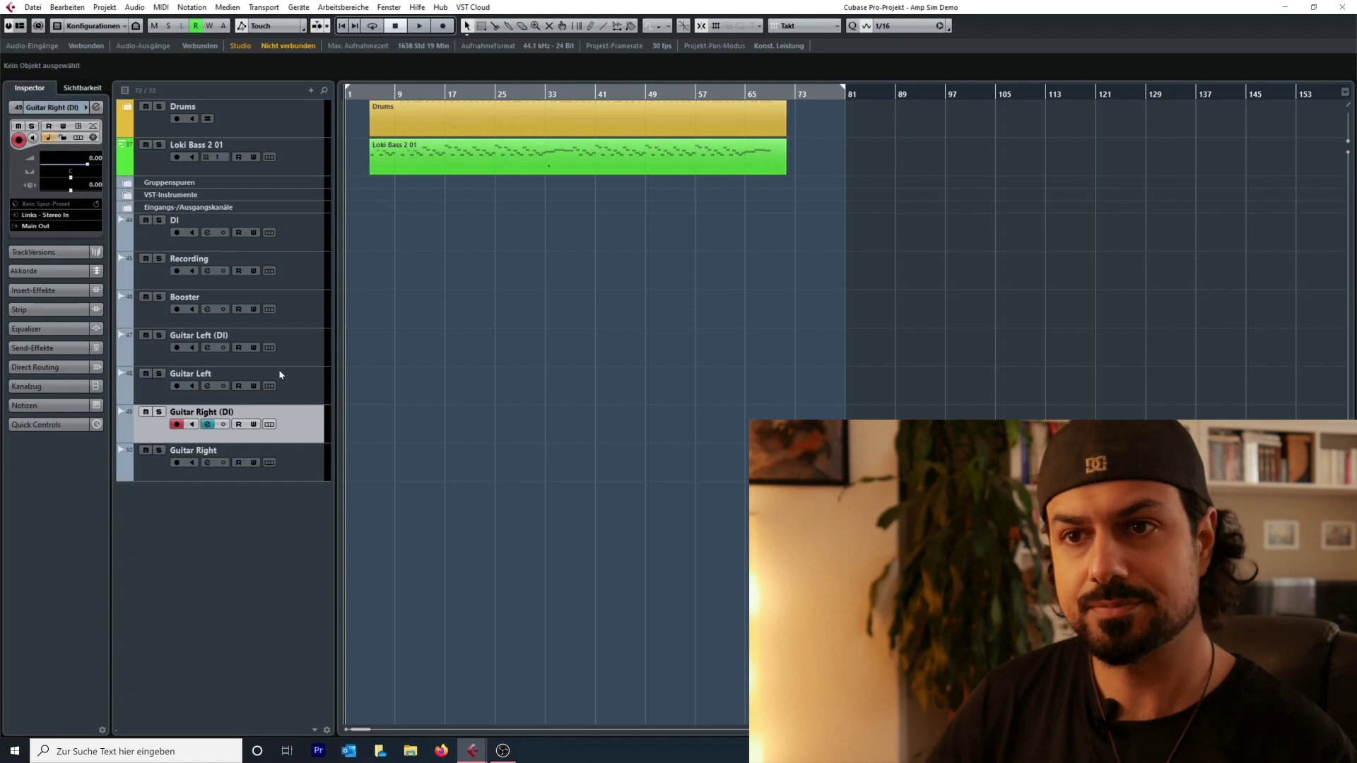
Step: Colour the DI, Recording and Booster tracks dark red (Color 17)
{"action": "left_click", "coordinate": [293, 238]}
{"action": "left_click", "coordinate": [290, 313], "text": "shift"}
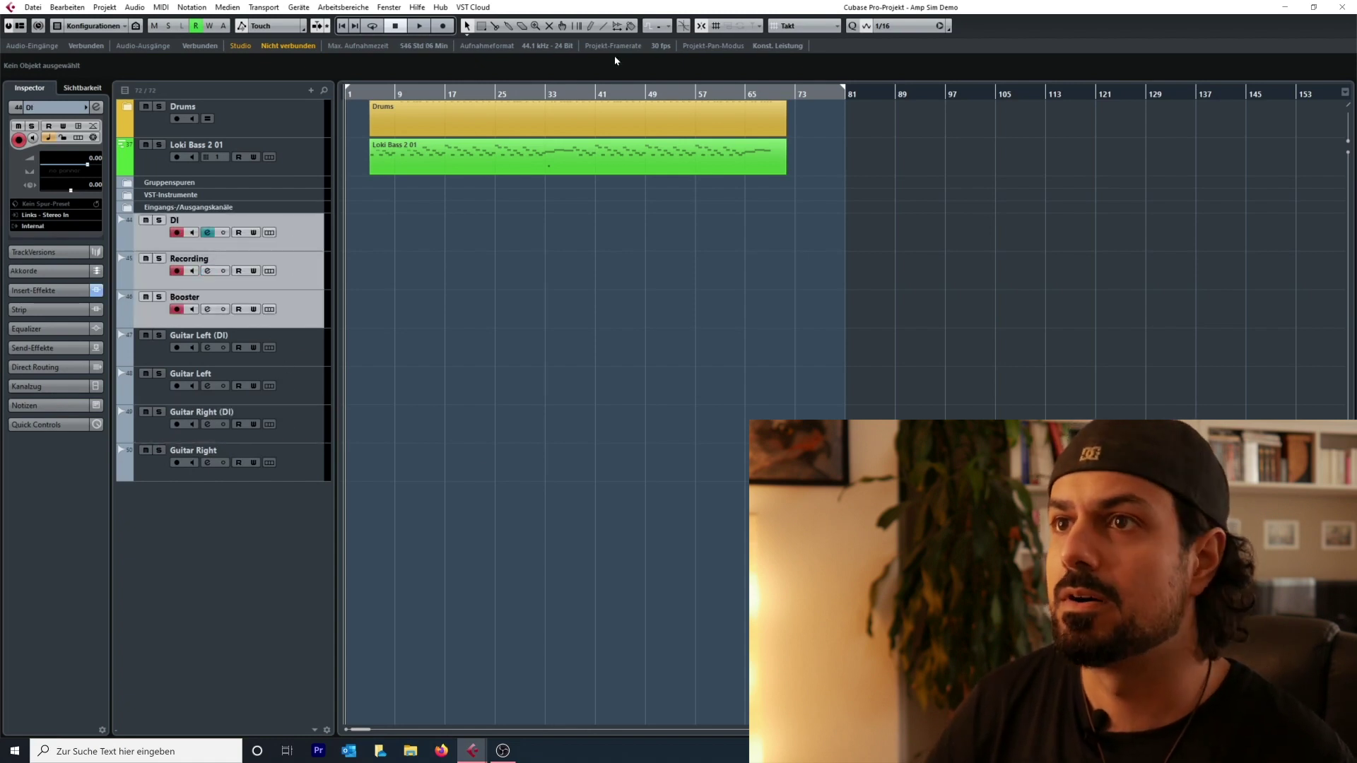
{"action": "left_click", "coordinate": [631, 36]}
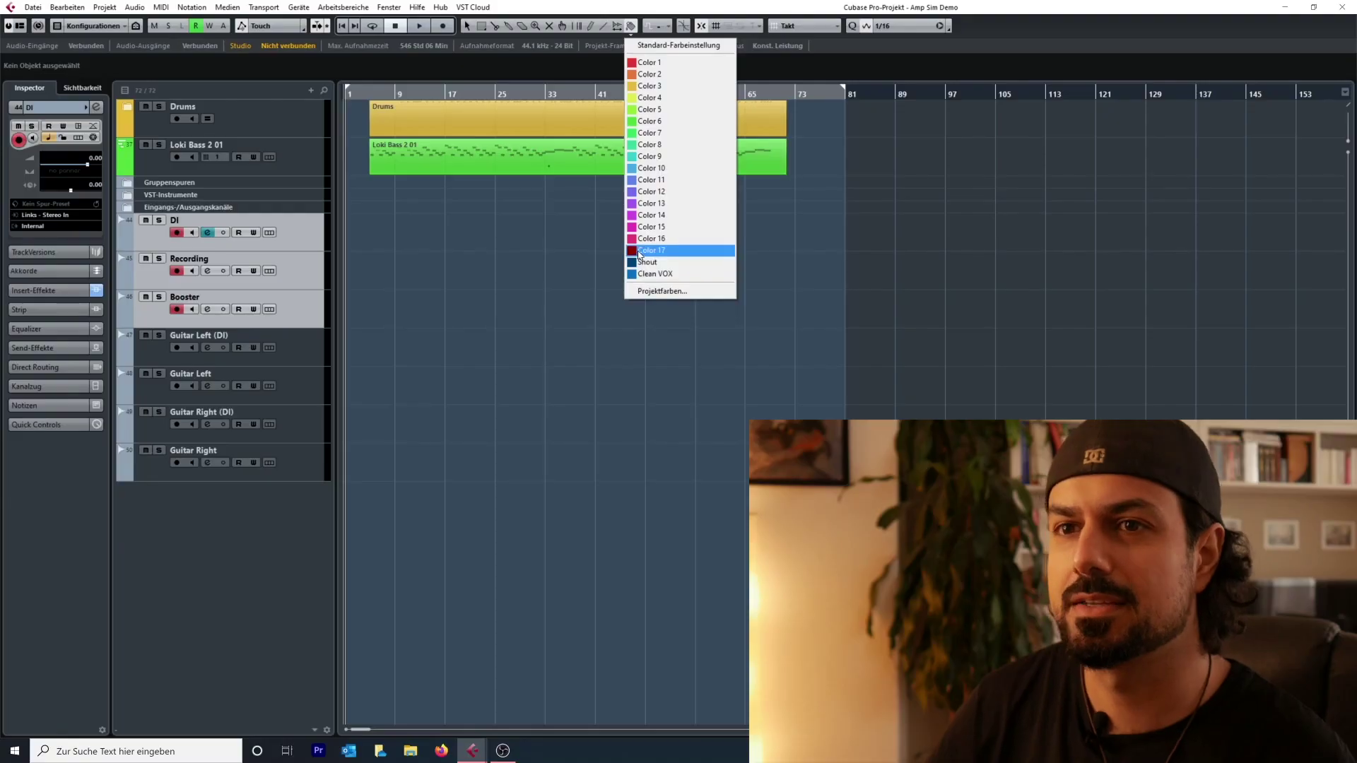
{"action": "left_click", "coordinate": [639, 251]}
Step: Colour all four guitar tracks blue with Clean VOX
{"action": "left_click", "coordinate": [318, 353]}
{"action": "left_click", "coordinate": [299, 474], "text": "shift"}
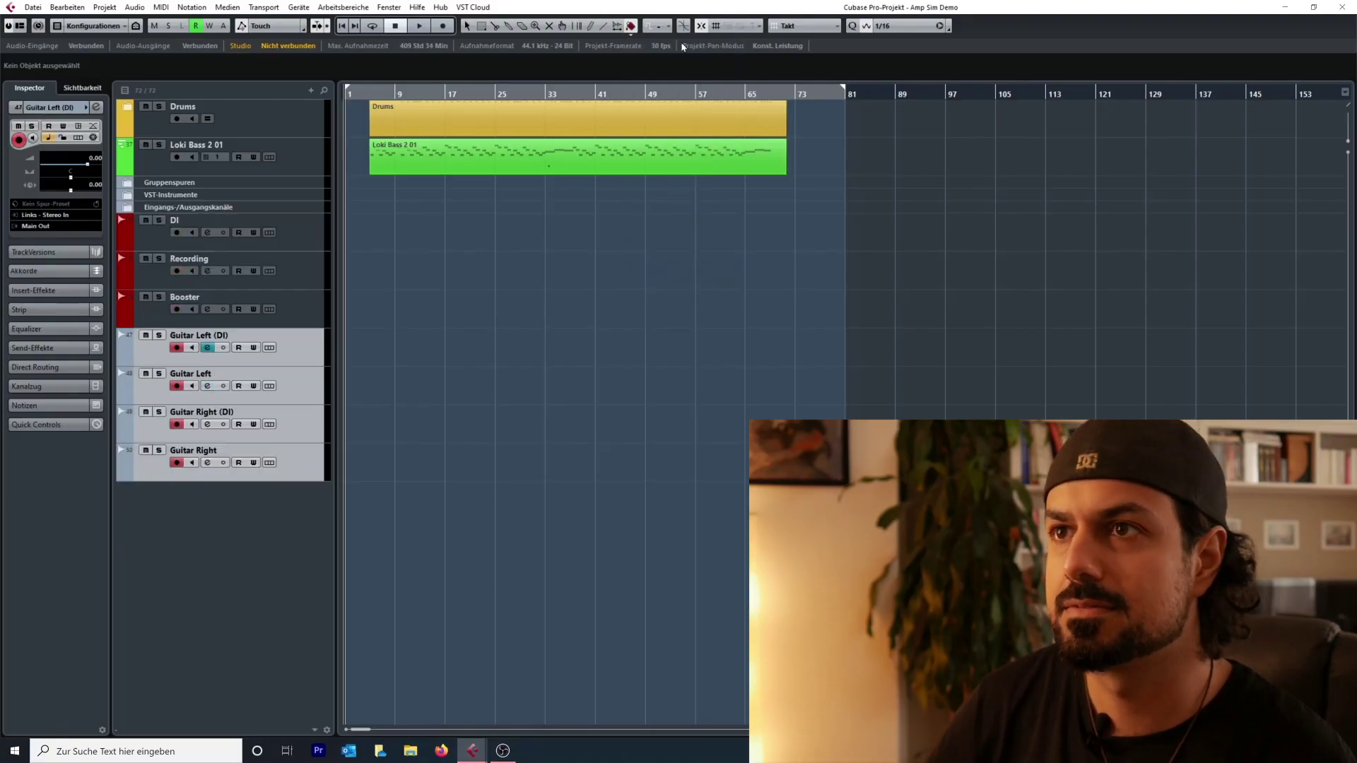
{"action": "left_click", "coordinate": [629, 32]}
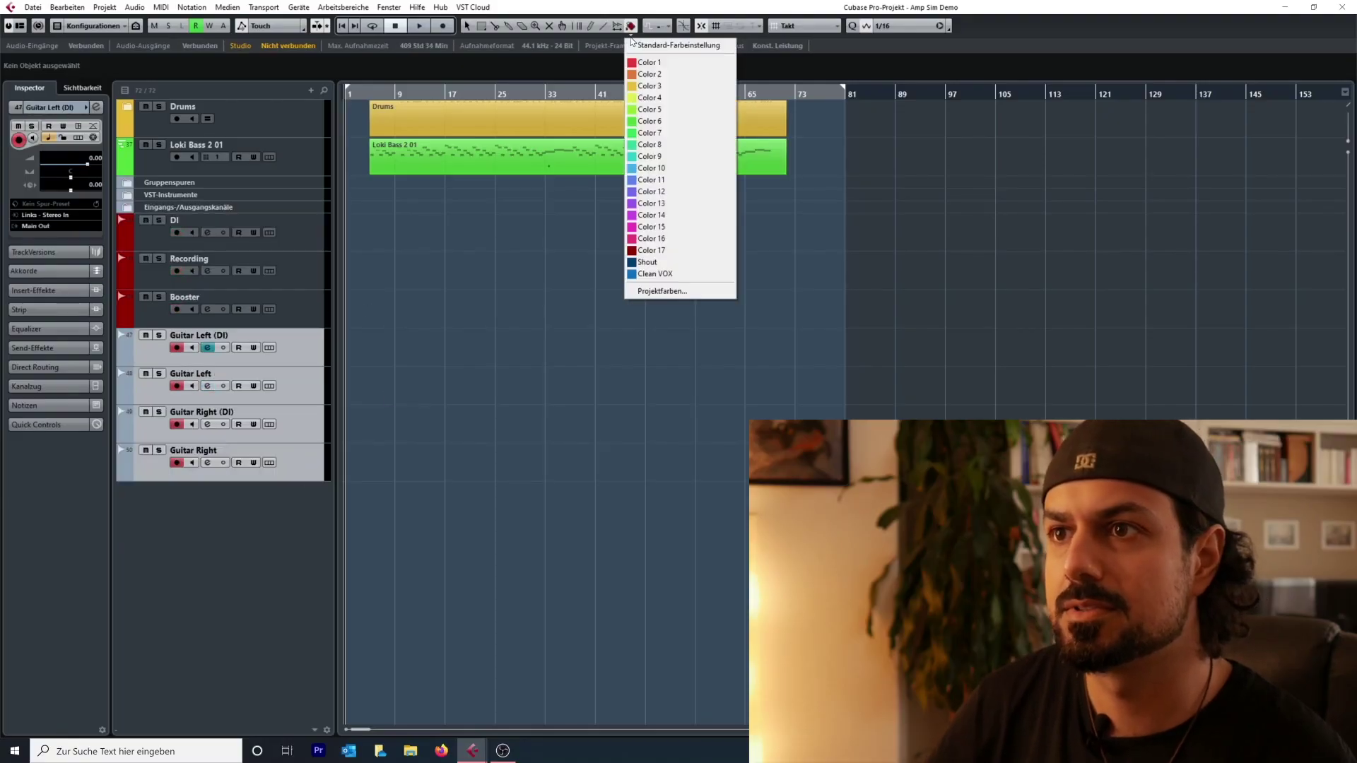
{"action": "left_click", "coordinate": [644, 273]}
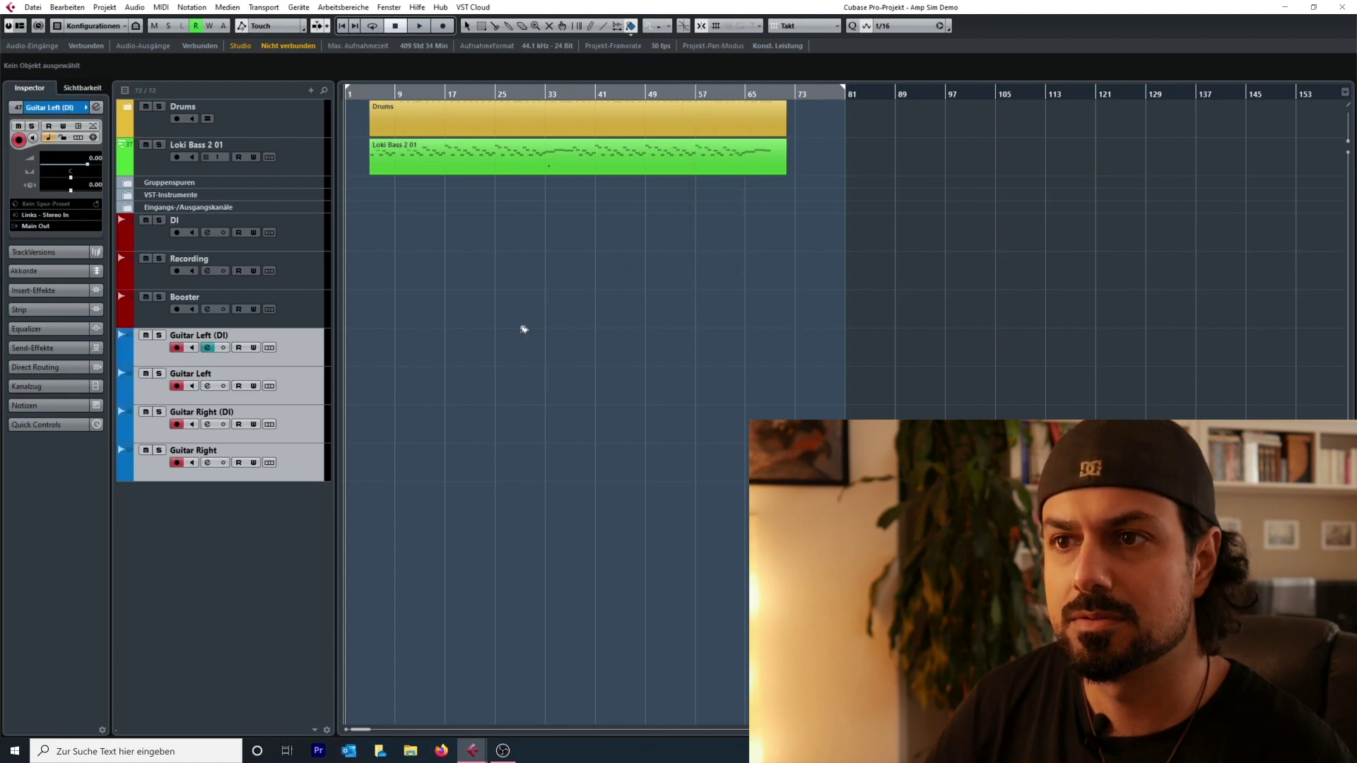
{"action": "left_click", "coordinate": [311, 349]}
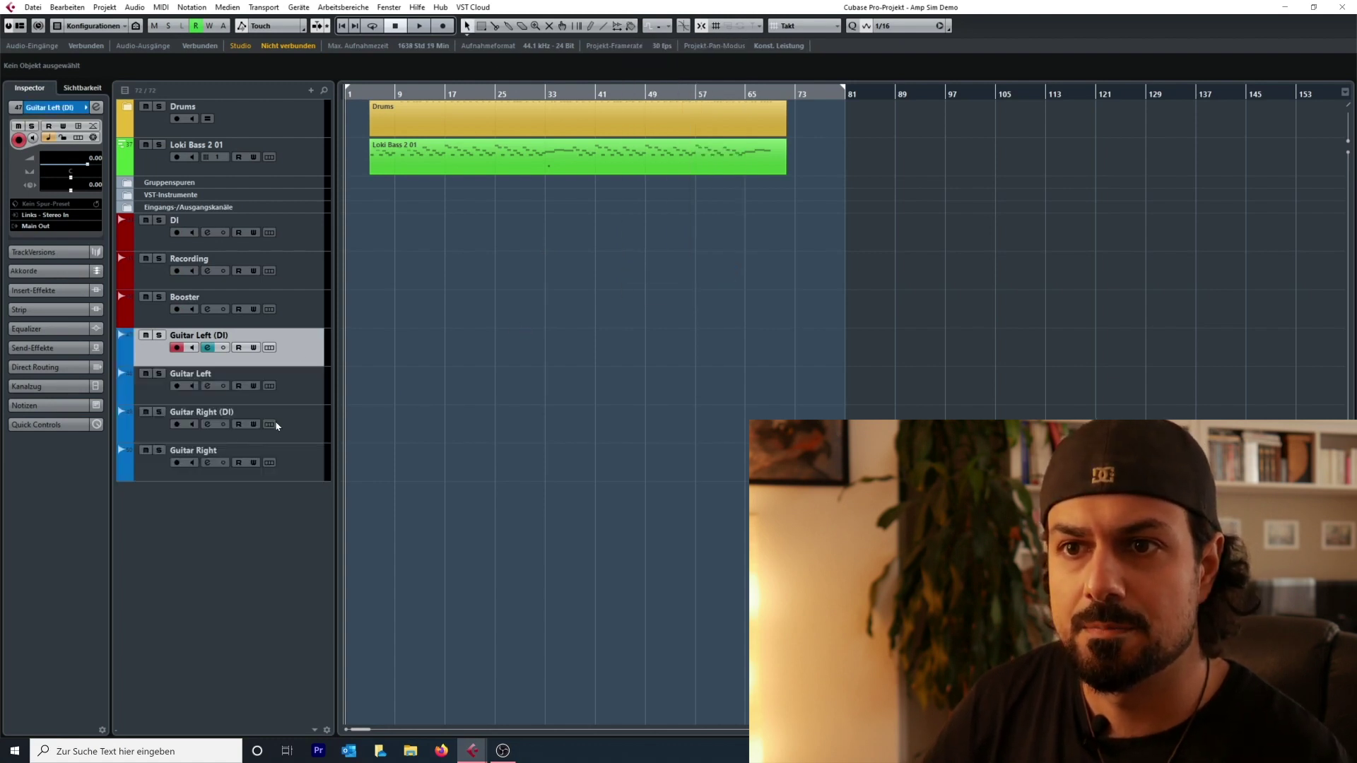
Step: Mute the Guitar Left (DI) and Guitar Right (DI) tracks
{"action": "left_click", "coordinate": [277, 425], "text": "shift"}
{"action": "left_click", "coordinate": [311, 349]}
{"action": "left_click", "coordinate": [290, 425], "text": "ctrl"}
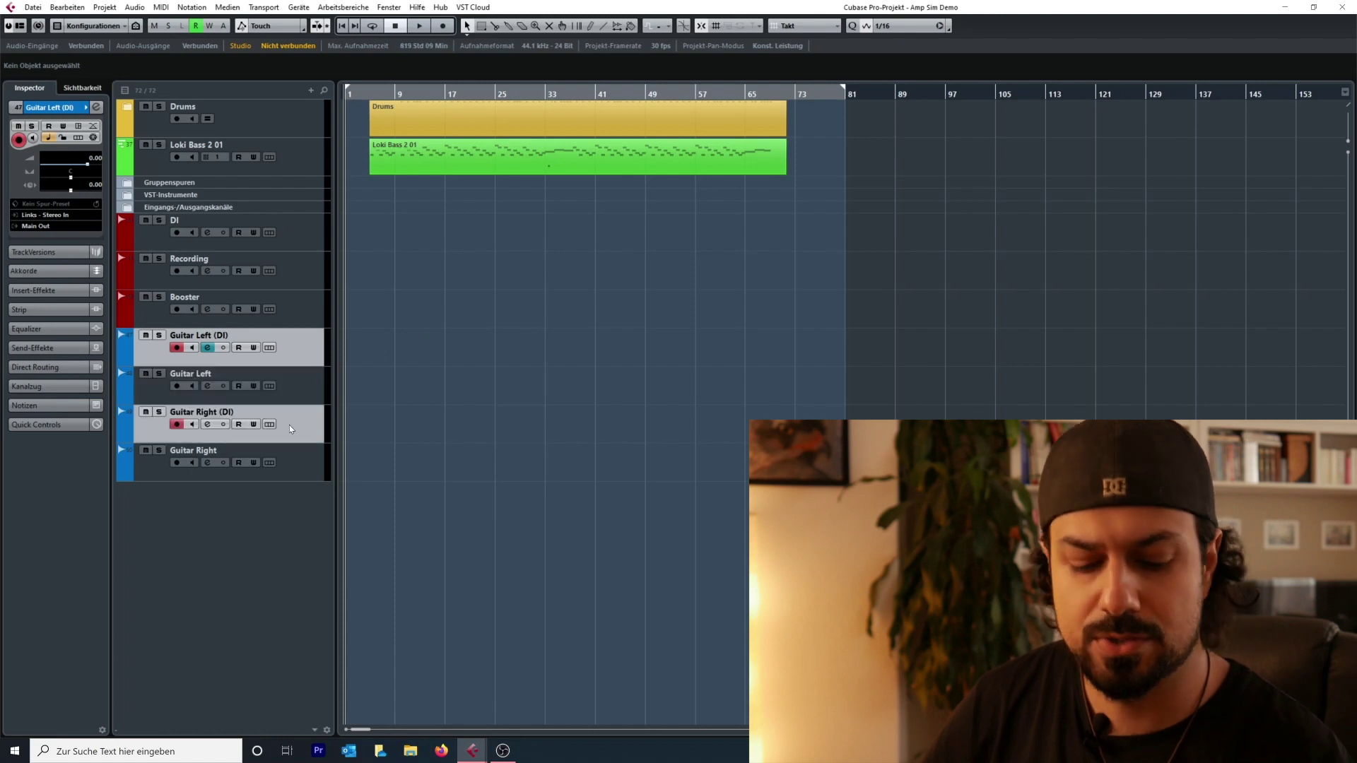
{"action": "key", "text": "m"}
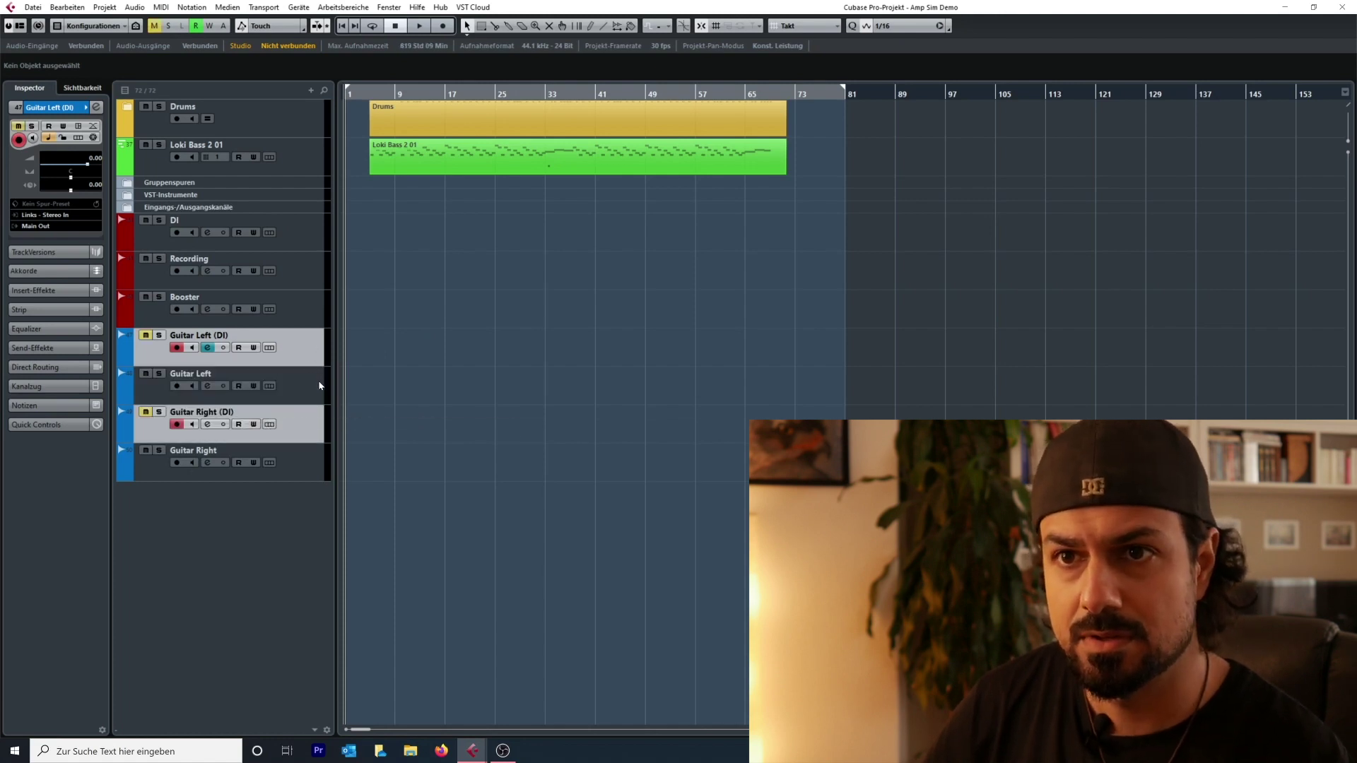
Step: Pan Guitar Left hard left and Guitar Right hard right in the Inspector
{"action": "key", "text": "Up"}
{"action": "left_click_drag", "start_coordinate": [60, 177], "coordinate": [41, 177]}
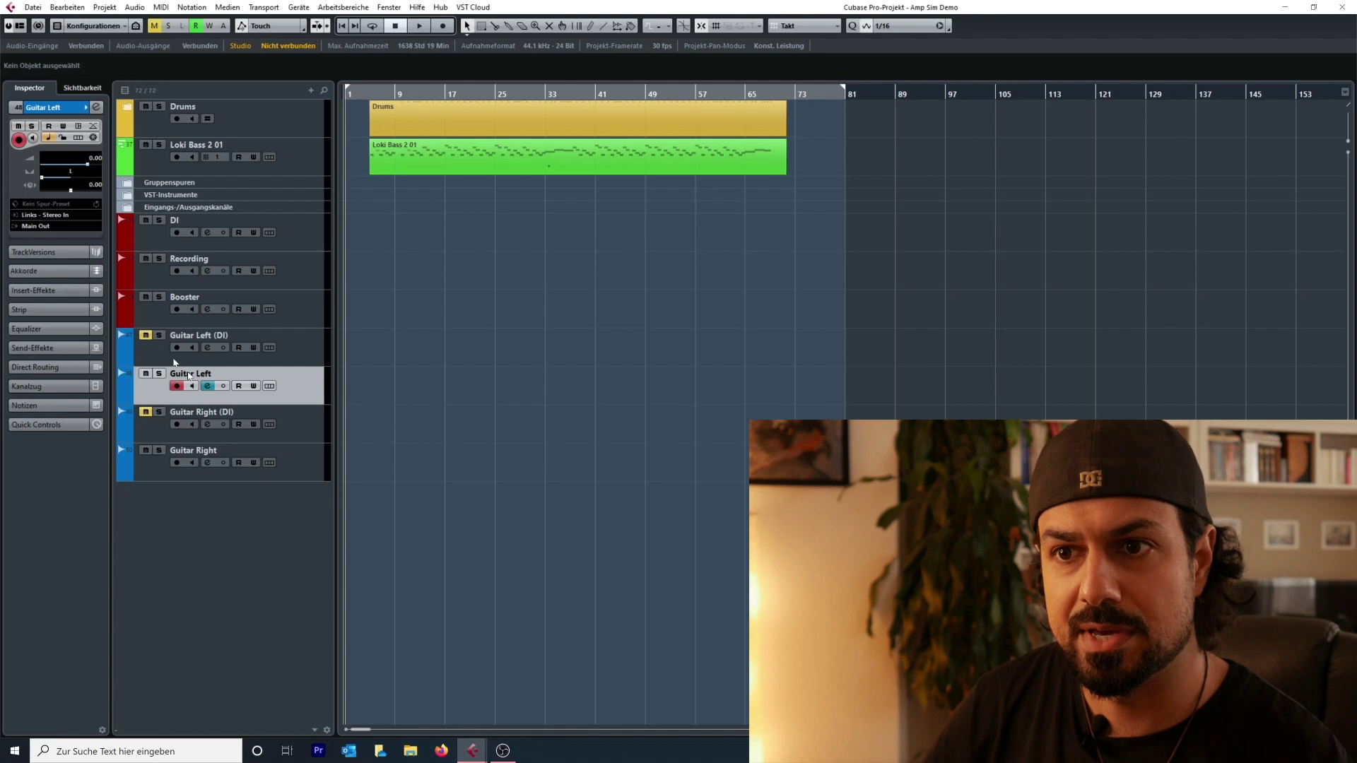
{"action": "left_click", "coordinate": [316, 468]}
{"action": "left_click_drag", "start_coordinate": [74, 177], "coordinate": [158, 179]}
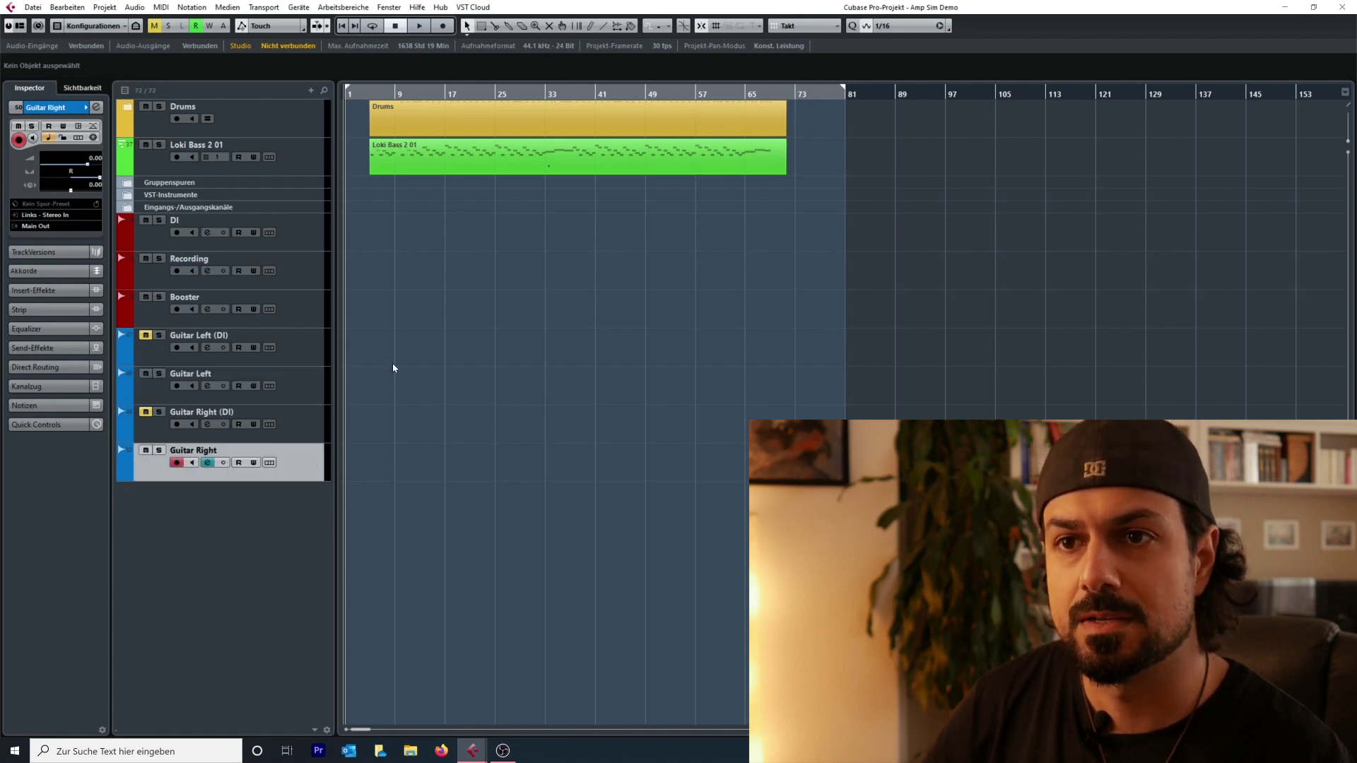
Step: Select the Recording and DI tracks together for recording
{"action": "left_click", "coordinate": [305, 305]}
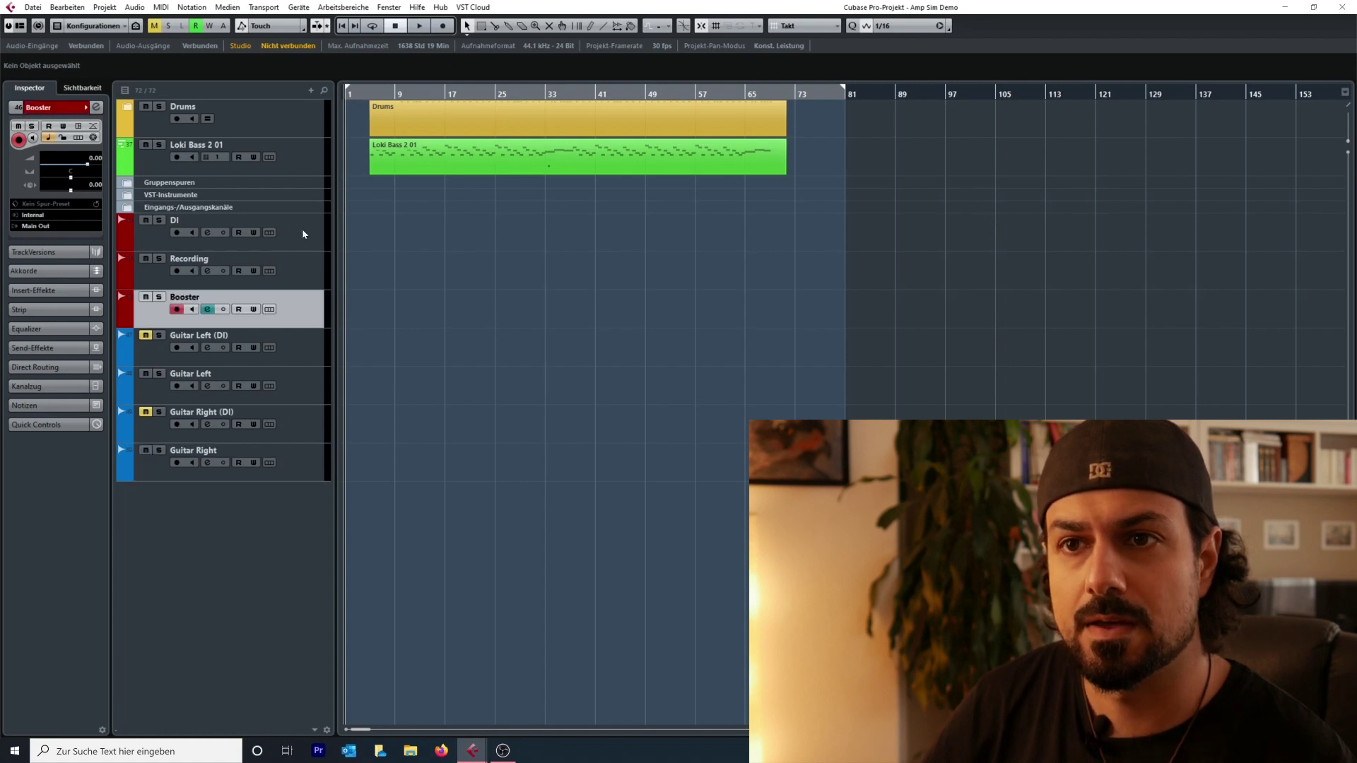
{"action": "left_click", "coordinate": [296, 274]}
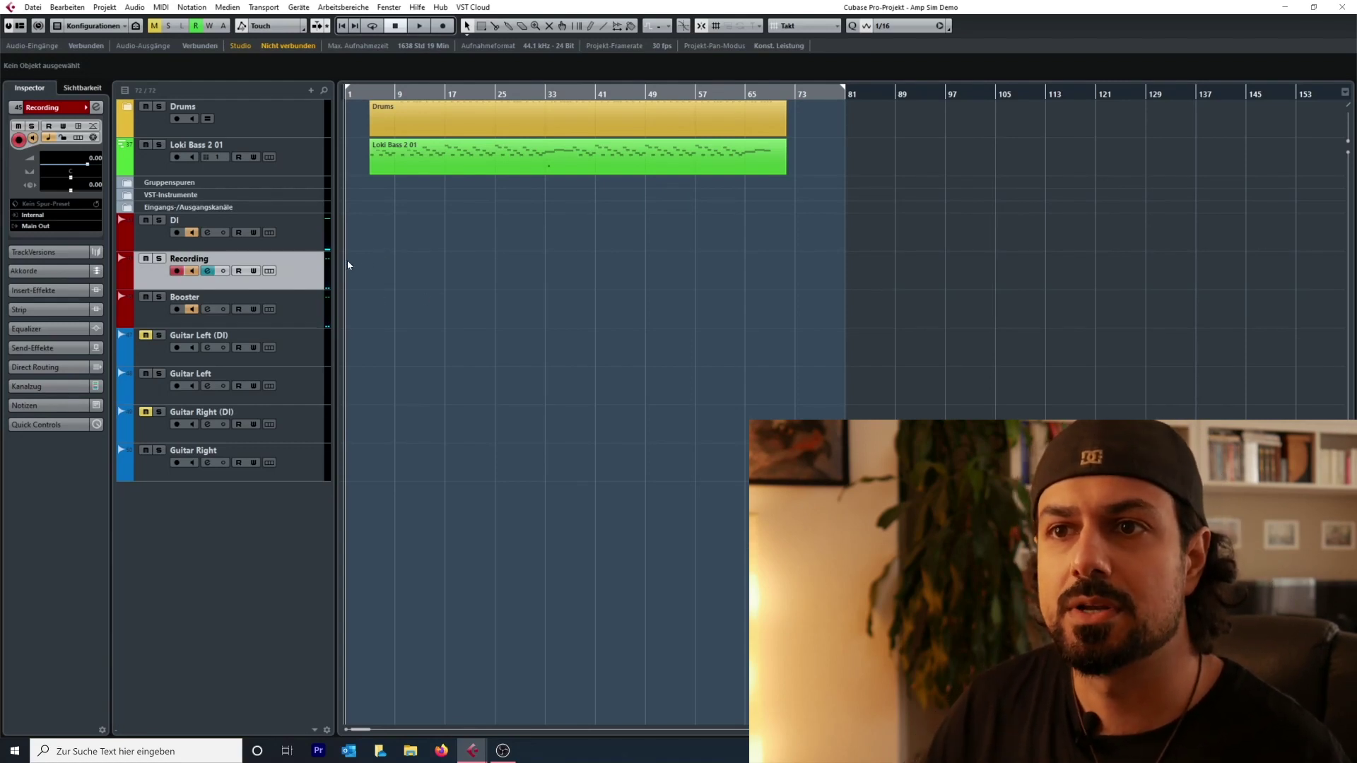
{"action": "left_click", "coordinate": [310, 246], "text": "ctrl"}
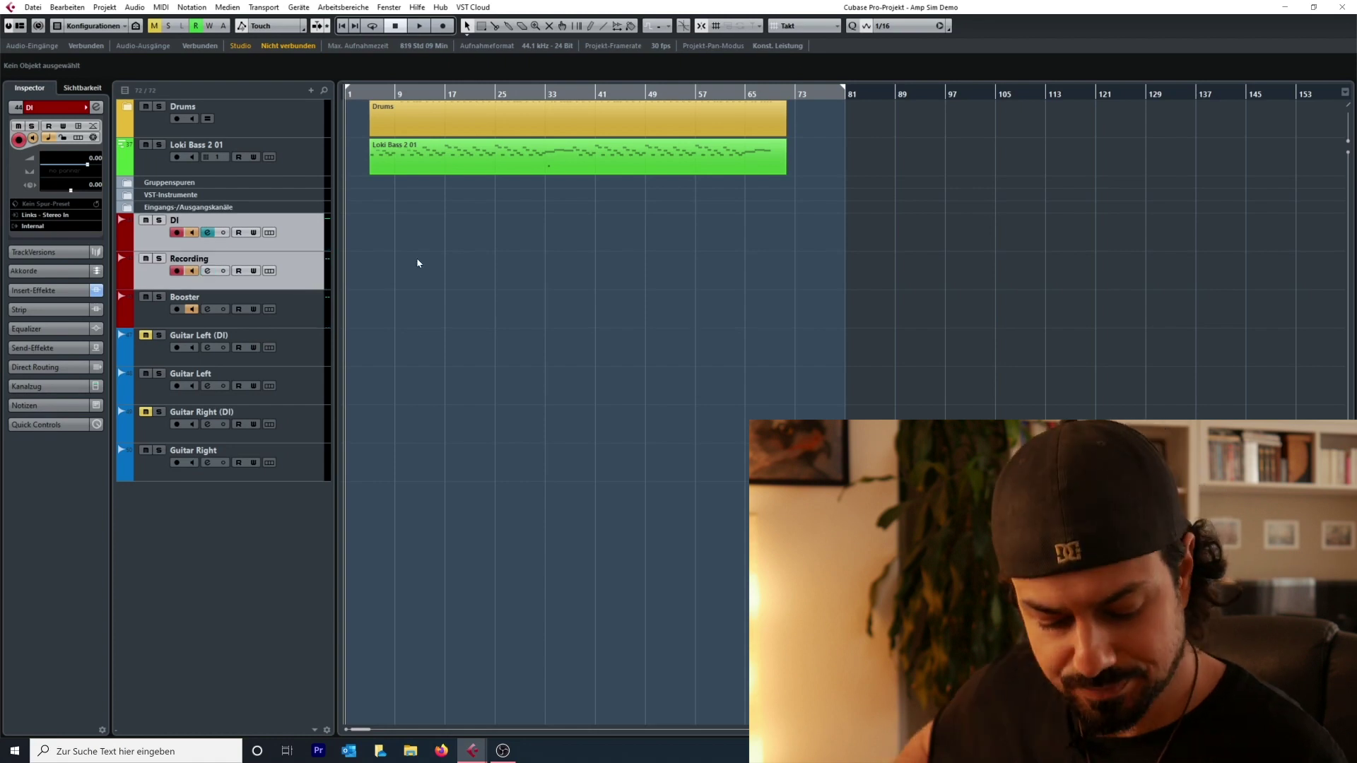
Step: Record a guitar take onto DI and Recording through to about bar 73, then stop
{"action": "key", "text": "KP_Multiply"}
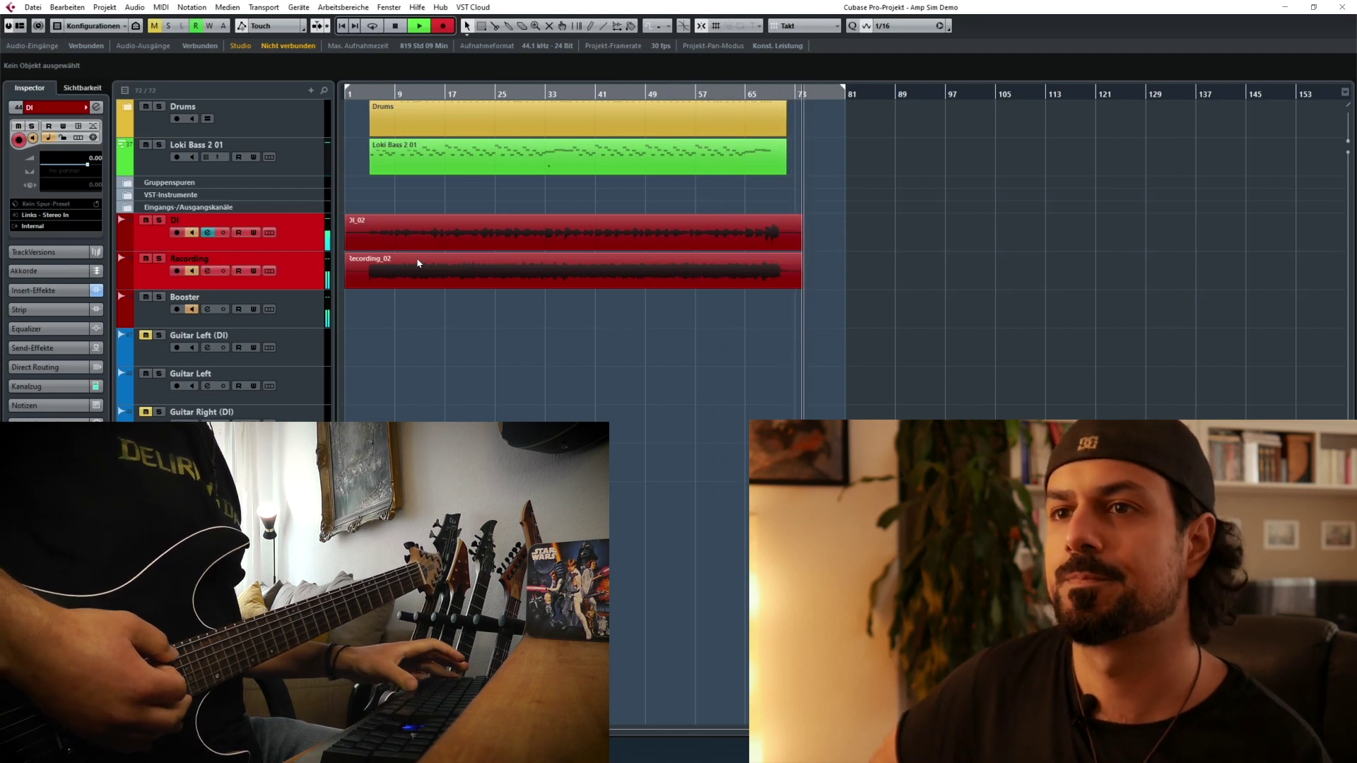
{"action": "key", "text": "space"}
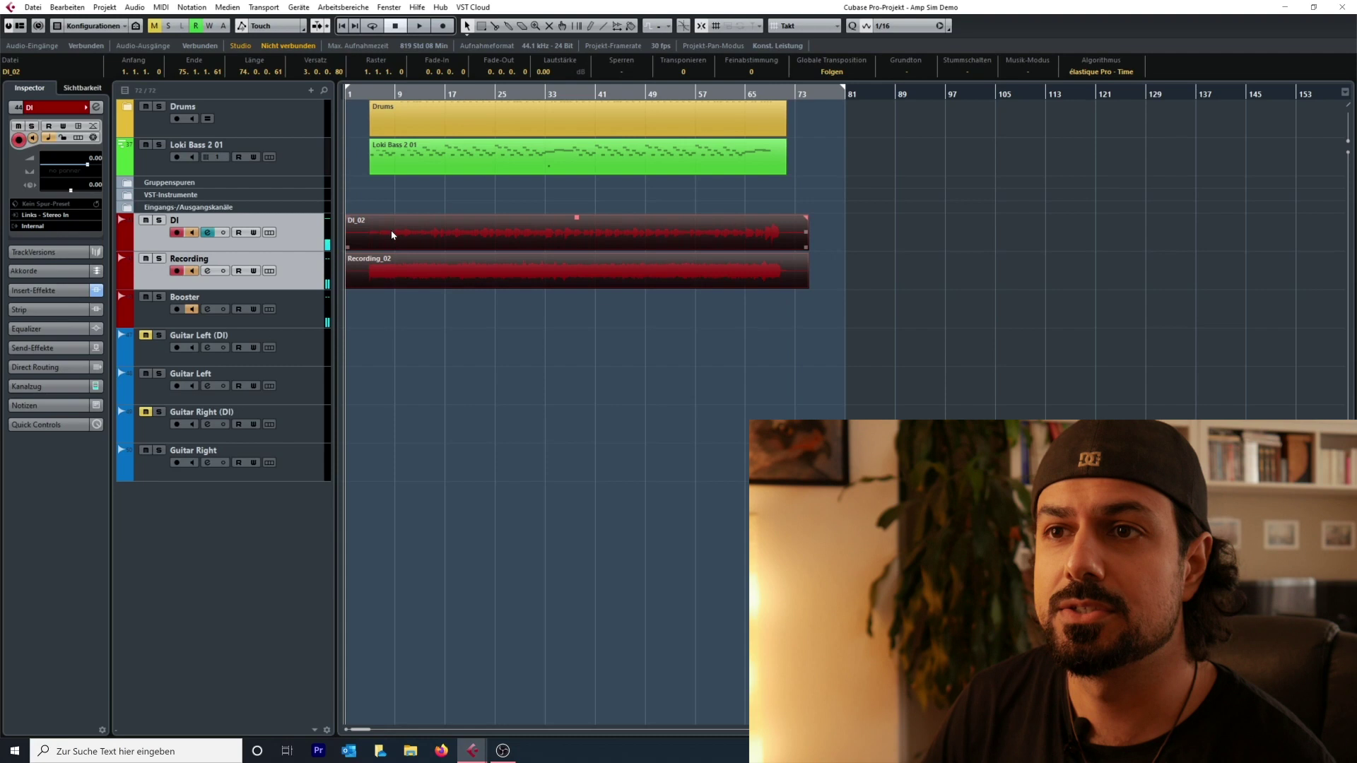
Step: Drag DI_02 and Recording_02 down to the Guitar Left (DI) and Guitar Left lanes, then play back
{"action": "left_click_drag", "start_coordinate": [389, 291], "coordinate": [388, 357]}
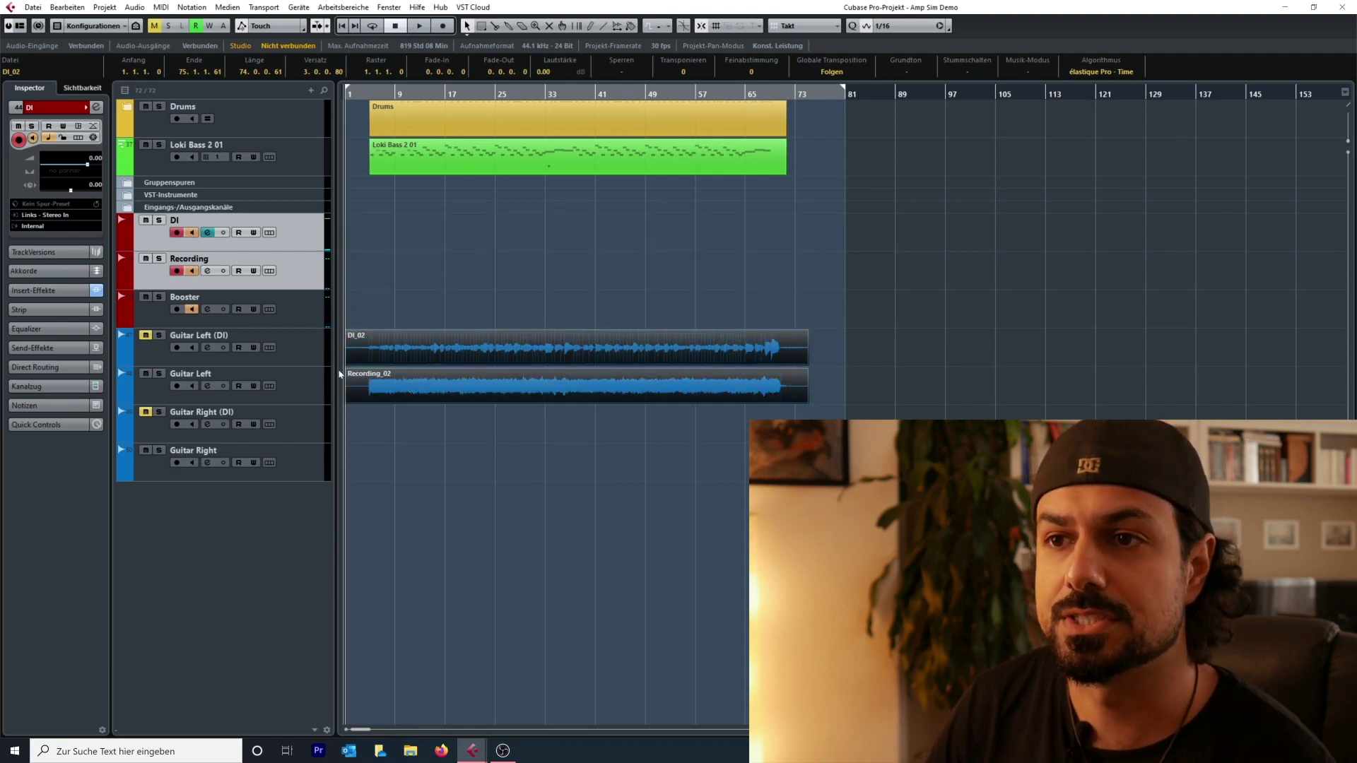
{"action": "left_click", "coordinate": [448, 456]}
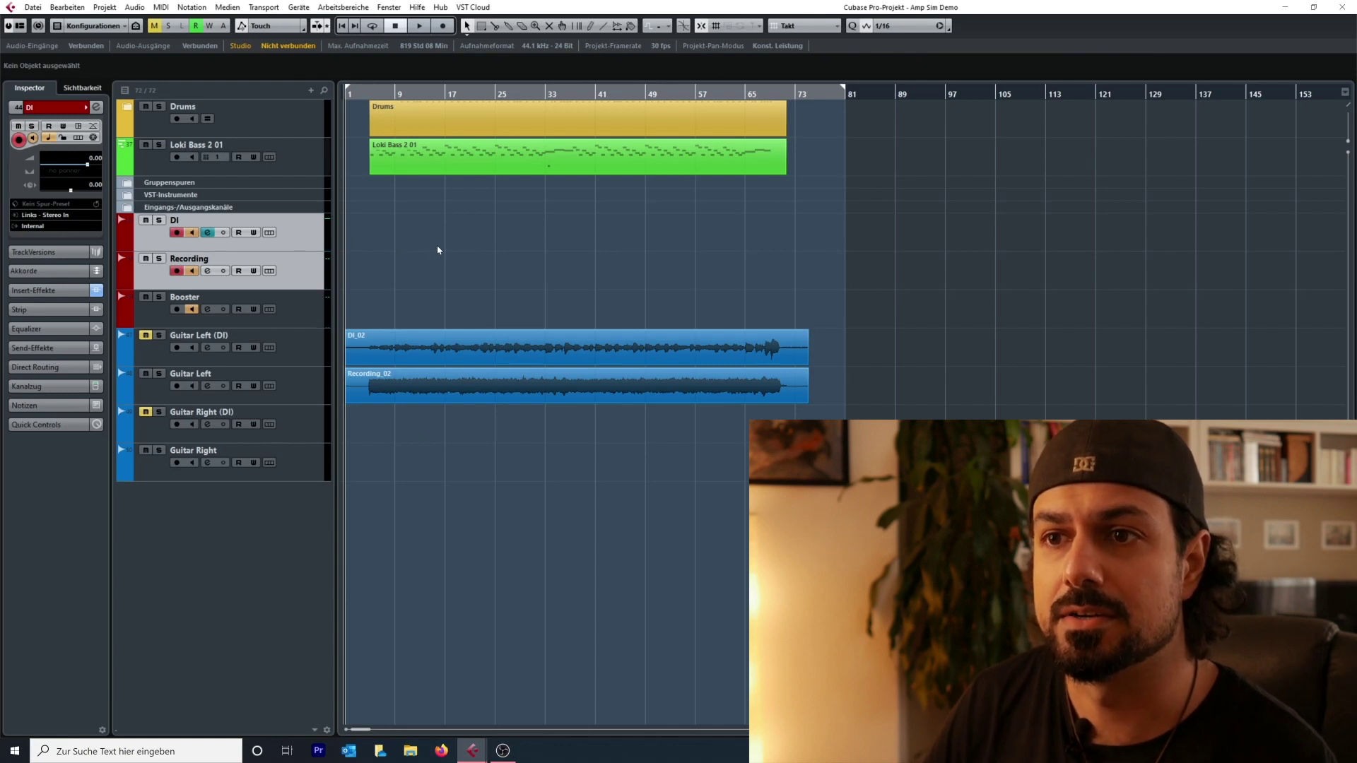
{"action": "key", "text": "space"}
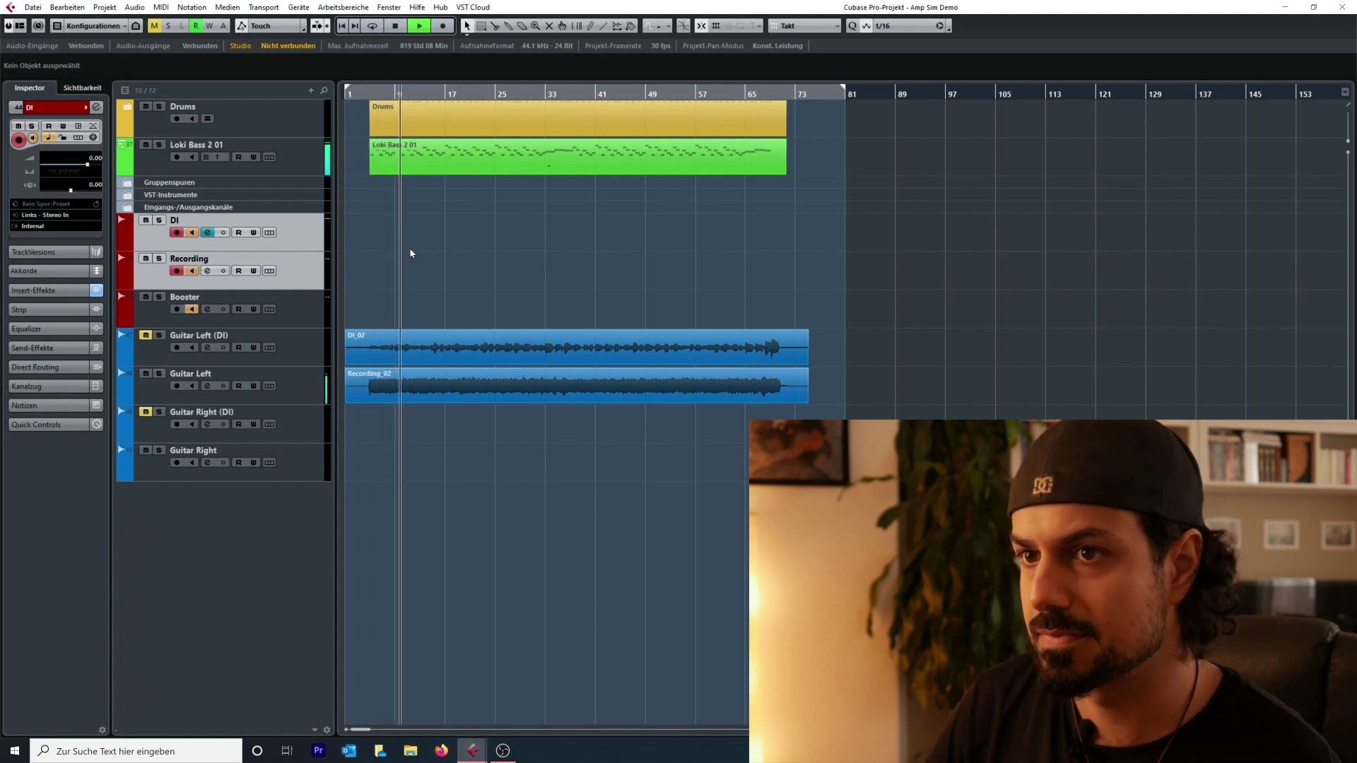
Step: Record a second take, then move DI_03 and Recording_03 onto the Guitar Right (DI) and Guitar Right lanes
{"action": "key", "text": "space"}
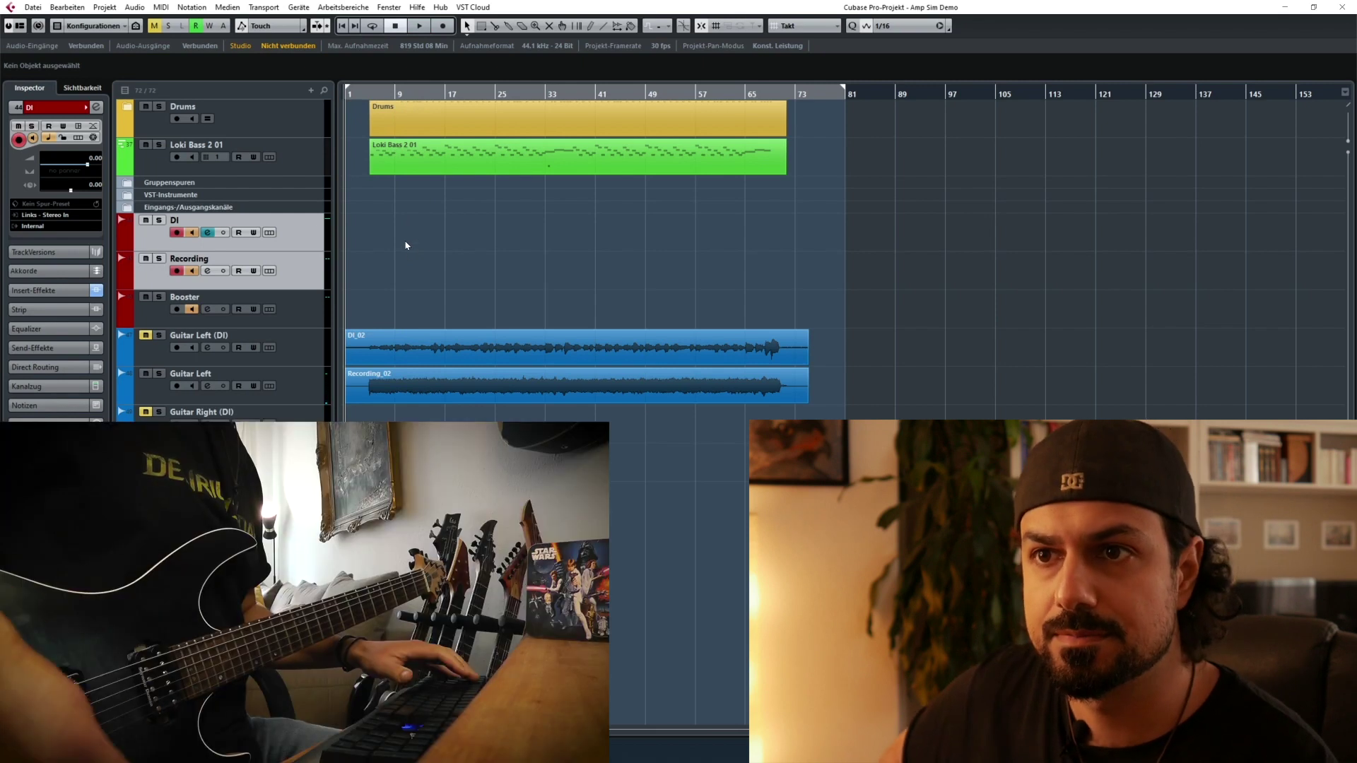
{"action": "key", "text": "KP_Multiply"}
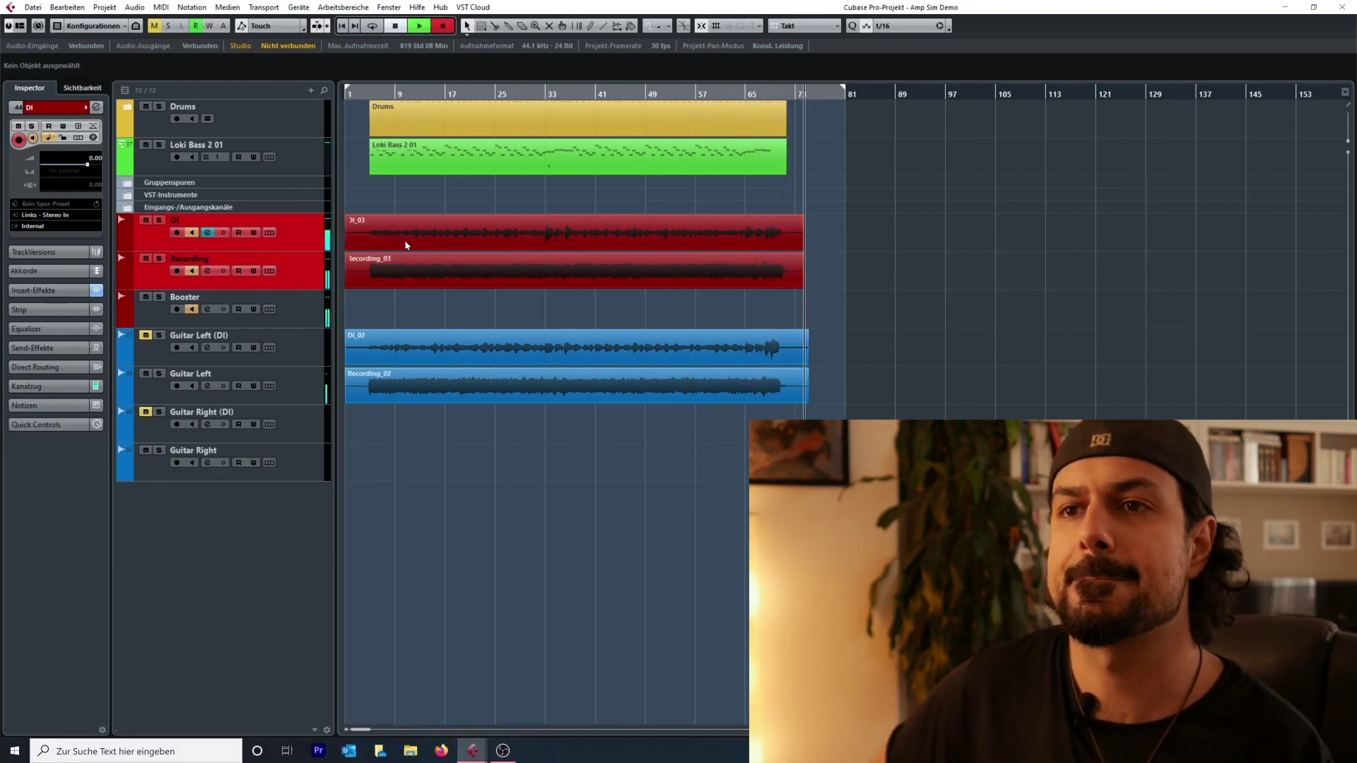
{"action": "key", "text": "space"}
{"action": "left_click_drag", "start_coordinate": [406, 245], "coordinate": [410, 420]}
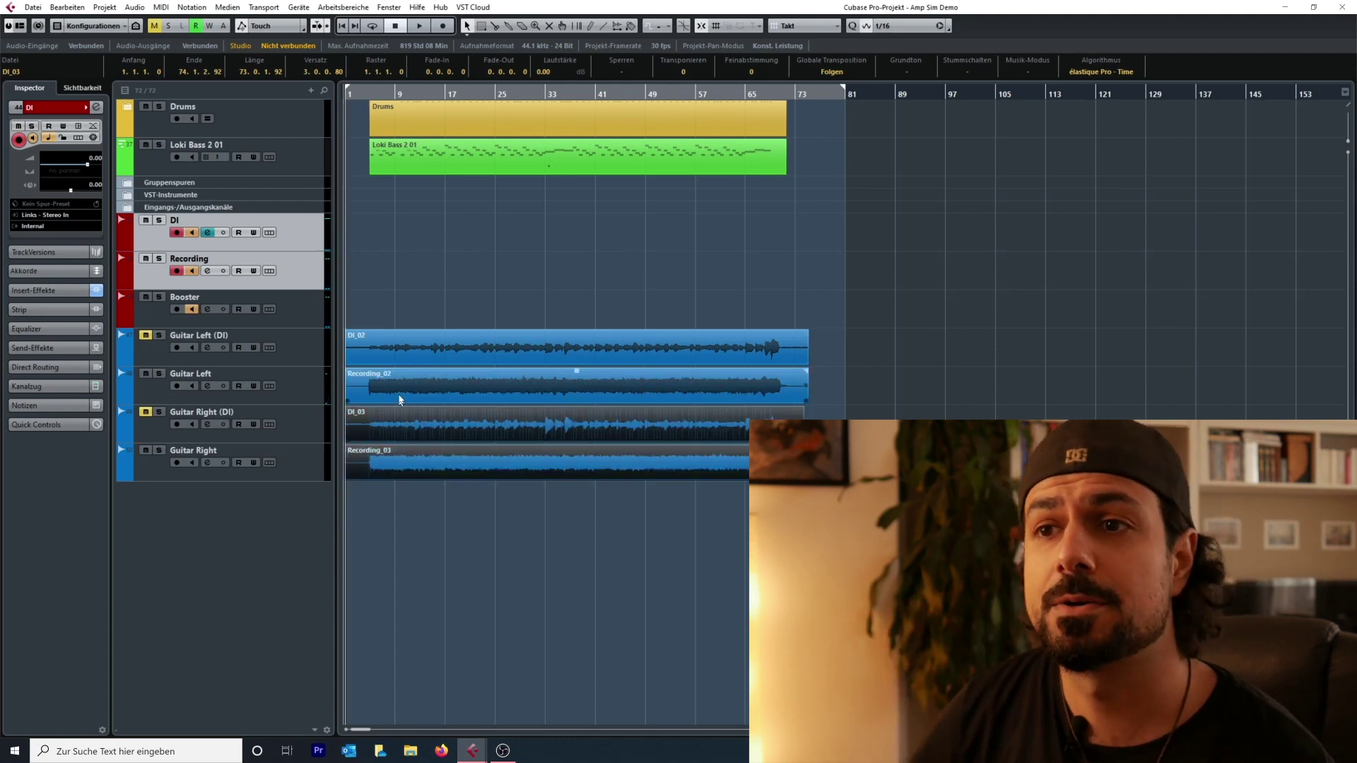
{"action": "left_click", "coordinate": [373, 322]}
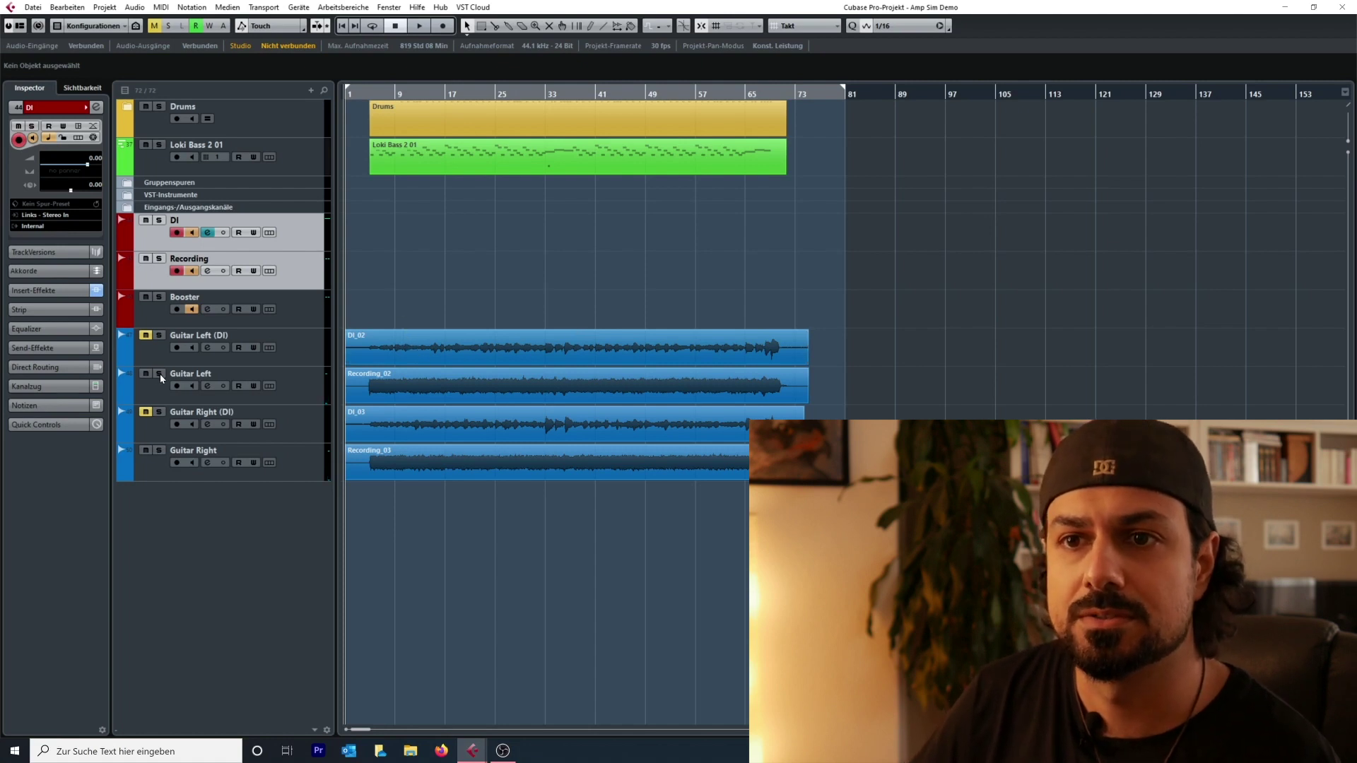
Step: Drag the DI_02 event from Guitar Left (DI) up into the DI track lane
{"action": "left_click", "coordinate": [478, 347]}
{"action": "left_click_drag", "start_coordinate": [454, 352], "coordinate": [424, 242]}
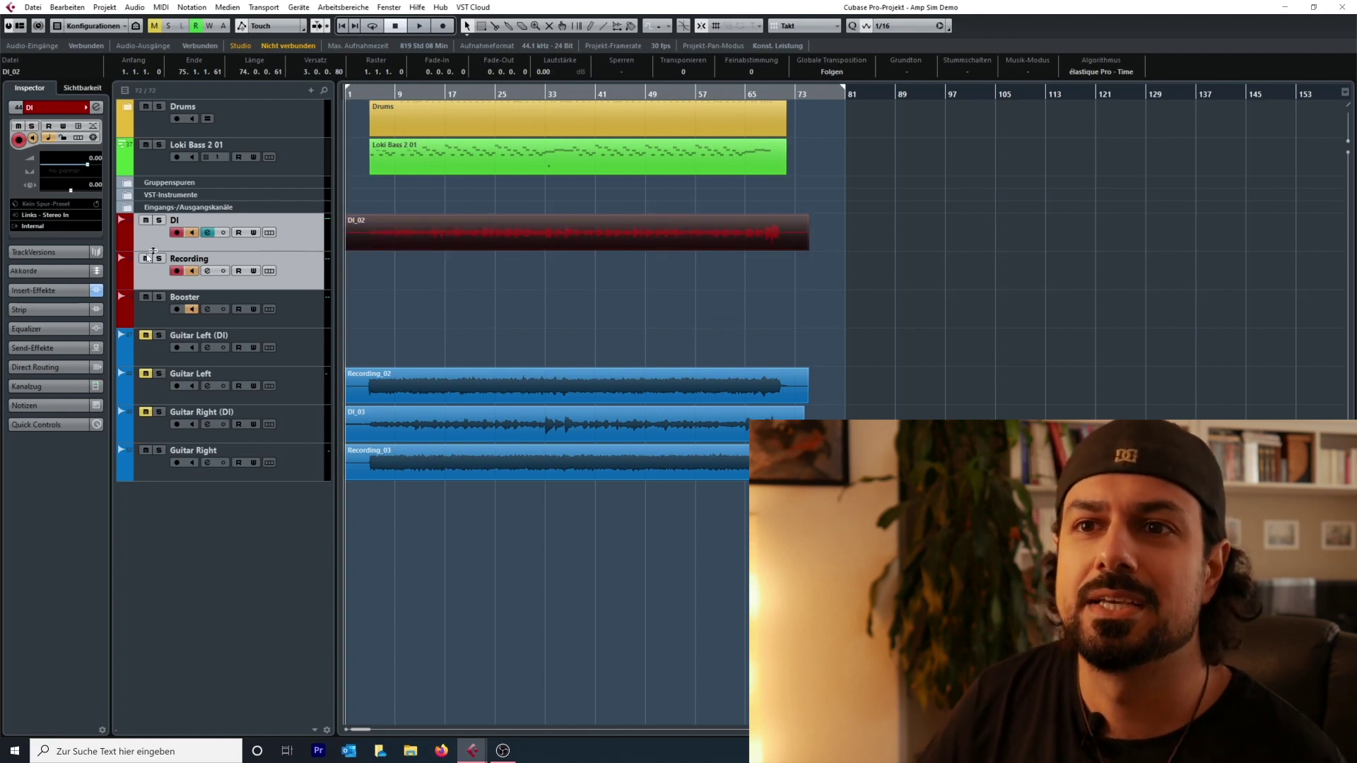
Step: Load the Bank 1 > 6505 preset in the DI track's BIAS FX insert, then select the Recording track
{"action": "left_click", "coordinate": [207, 233]}
{"action": "left_click", "coordinate": [494, 367]}
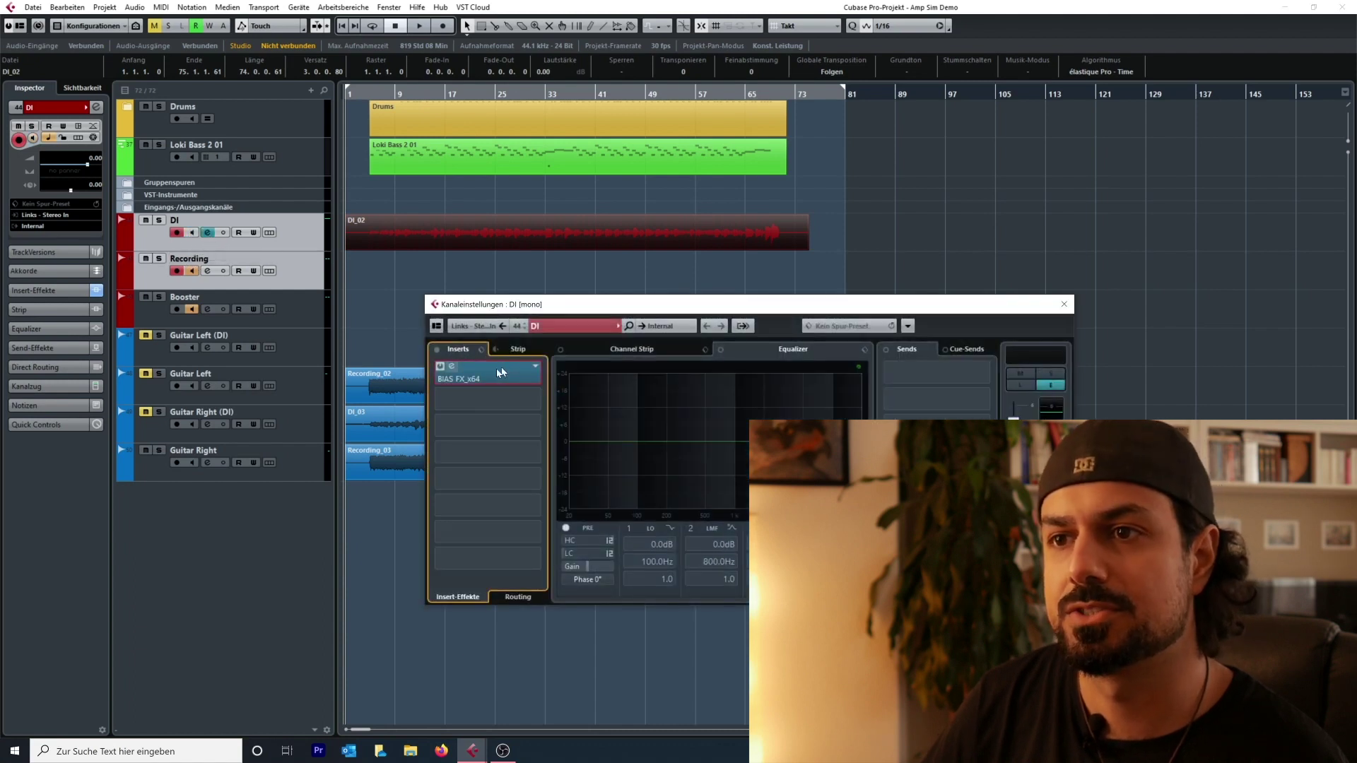
{"action": "left_click", "coordinate": [599, 267]}
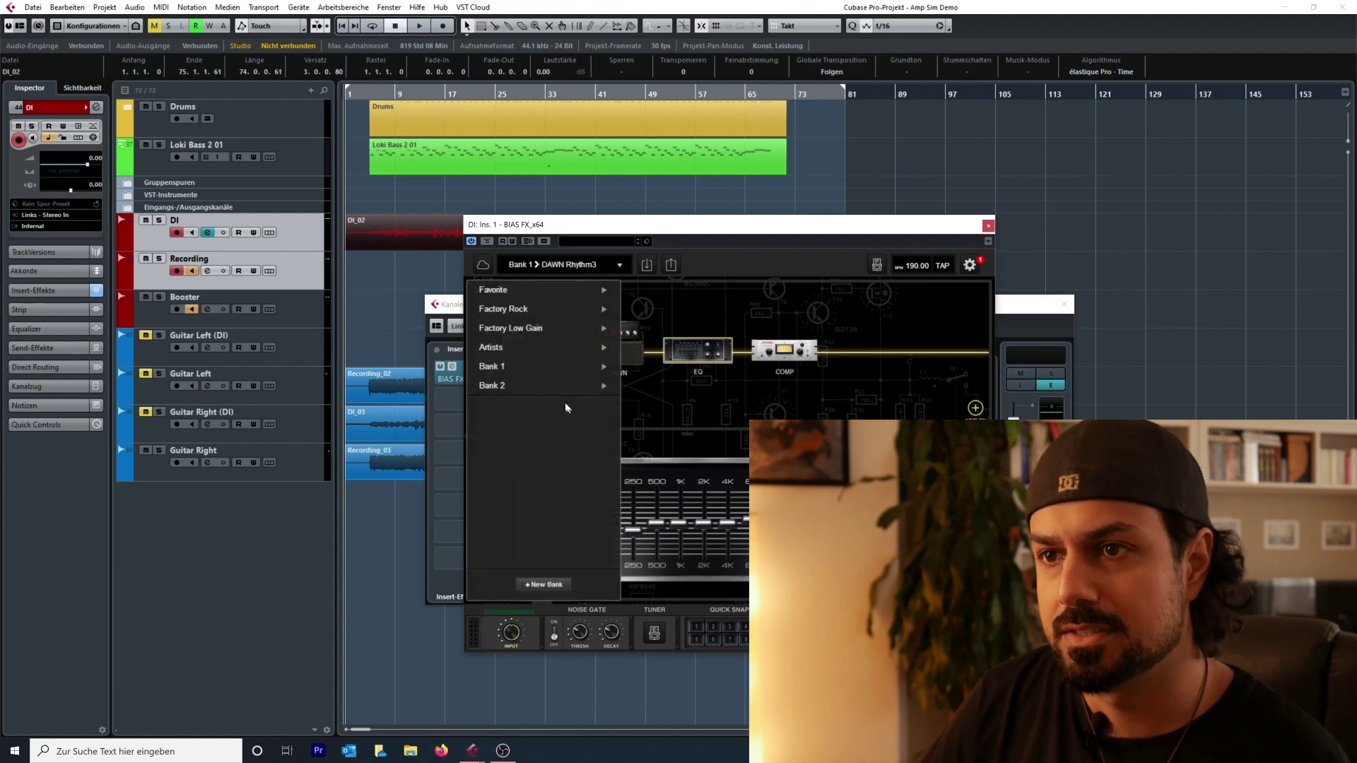
{"action": "mouse_move", "coordinate": [559, 367]}
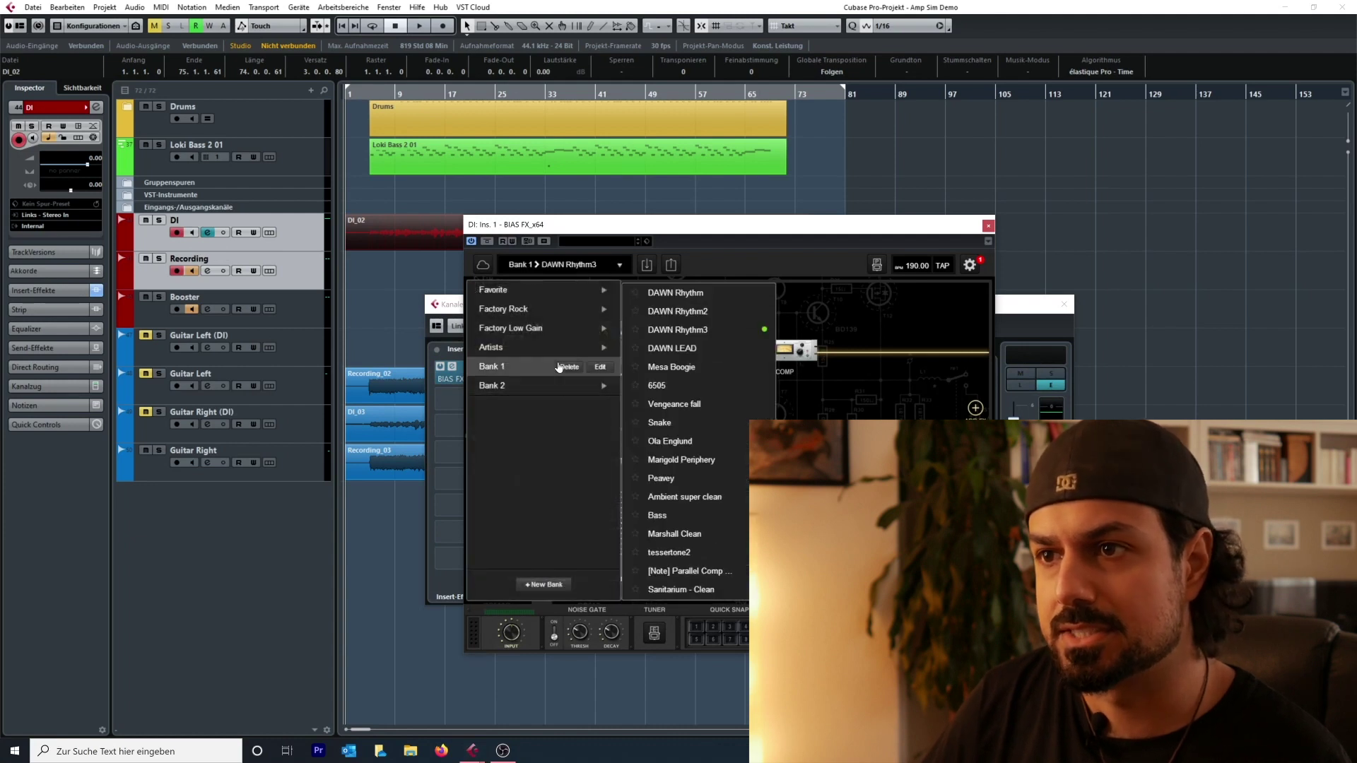
{"action": "left_click", "coordinate": [659, 386]}
{"action": "left_click", "coordinate": [989, 225]}
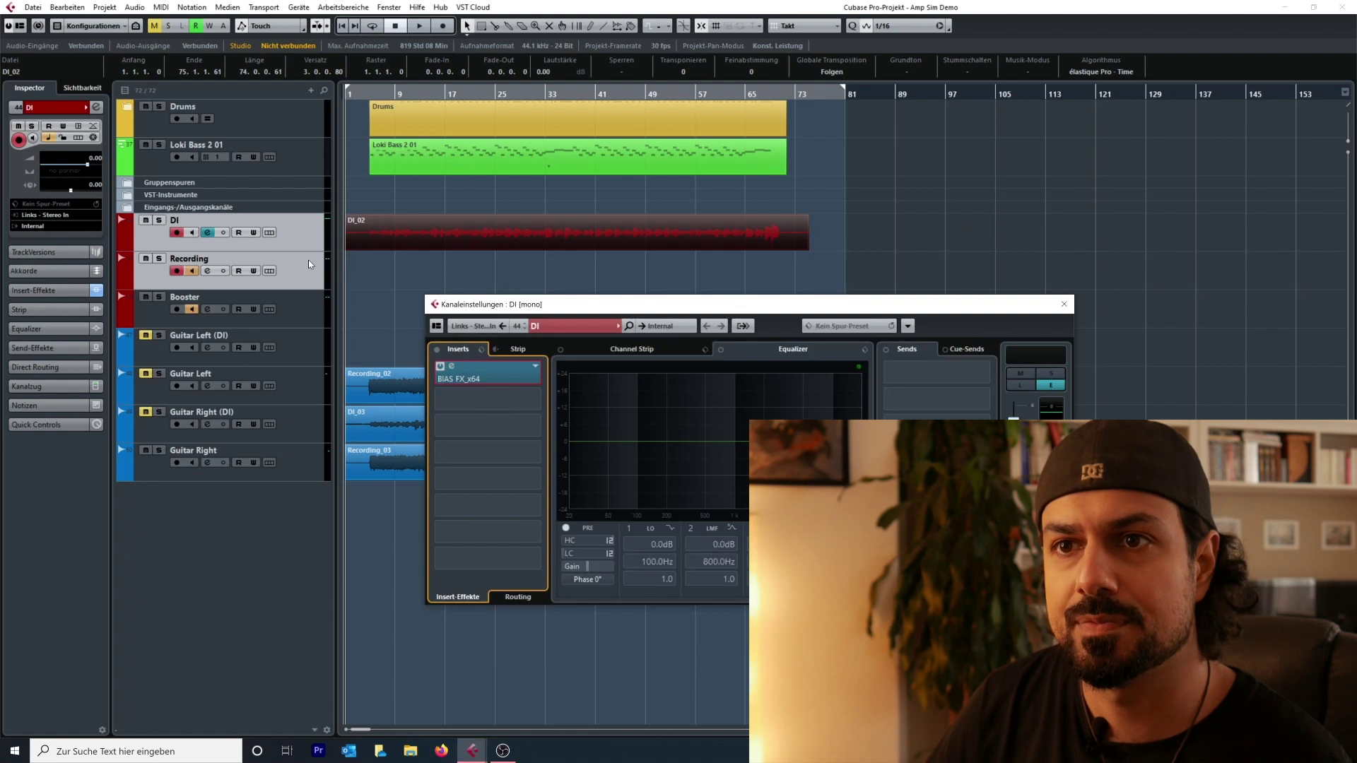
{"action": "left_click", "coordinate": [291, 270]}
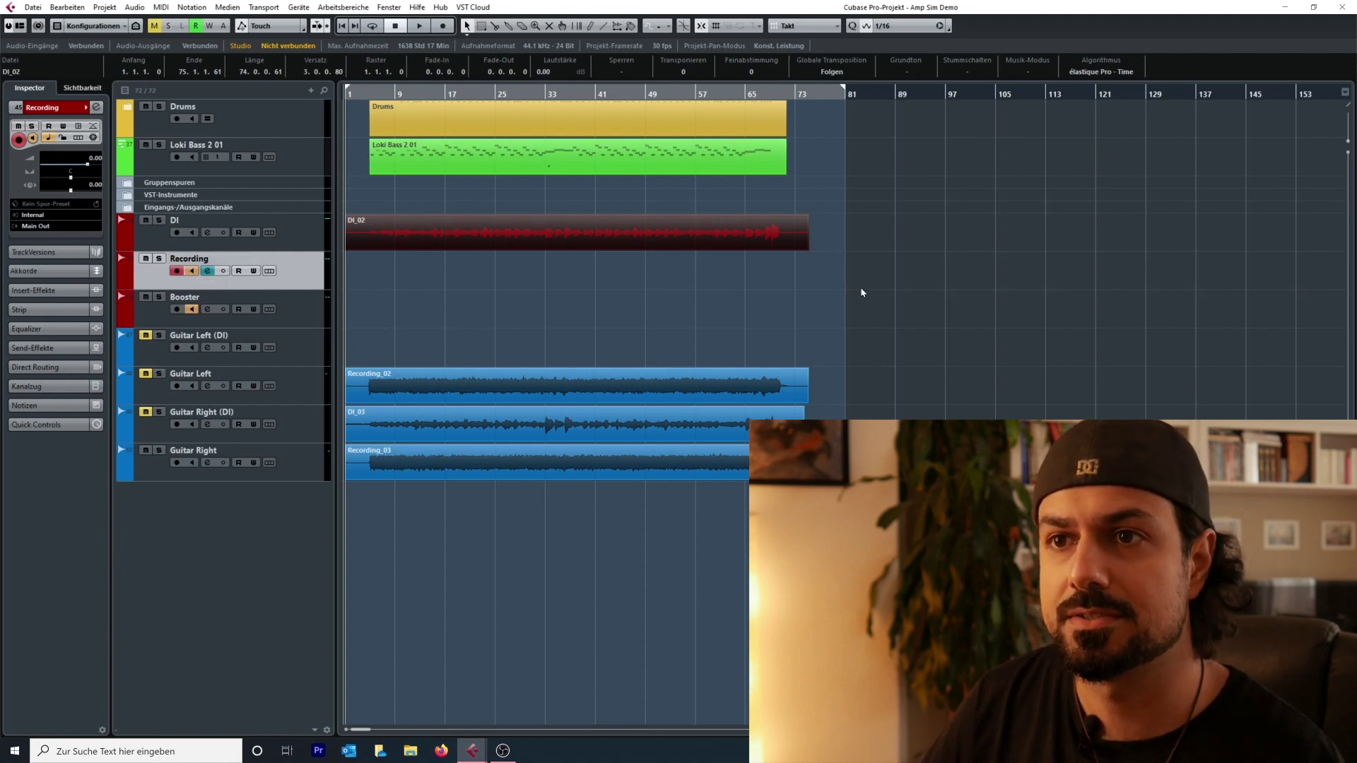
Step: Start recording on the Recording track to reamp DI_02 through BIAS FX
{"action": "key", "text": "KP_Multiply"}
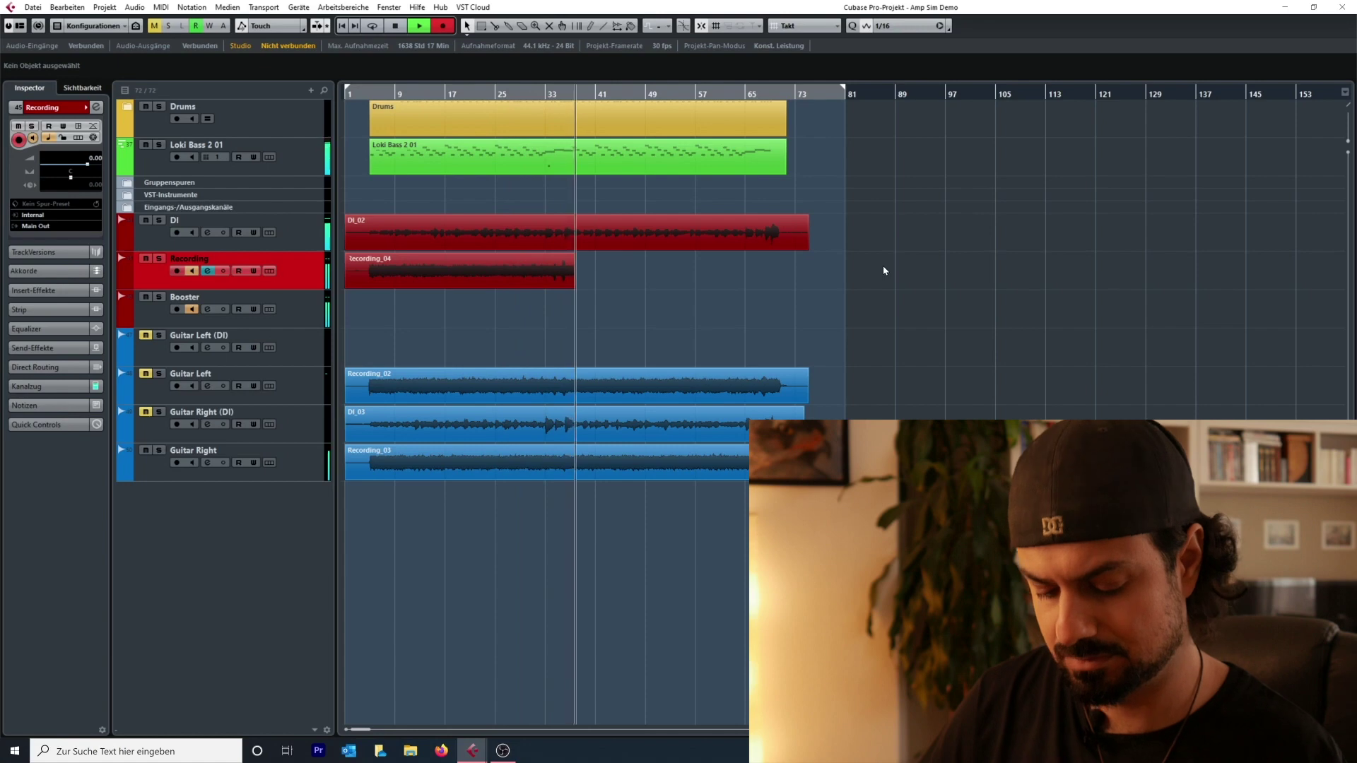
Step: Stop the reamp recording and delete the Recording_04 take
{"action": "key", "text": "space"}
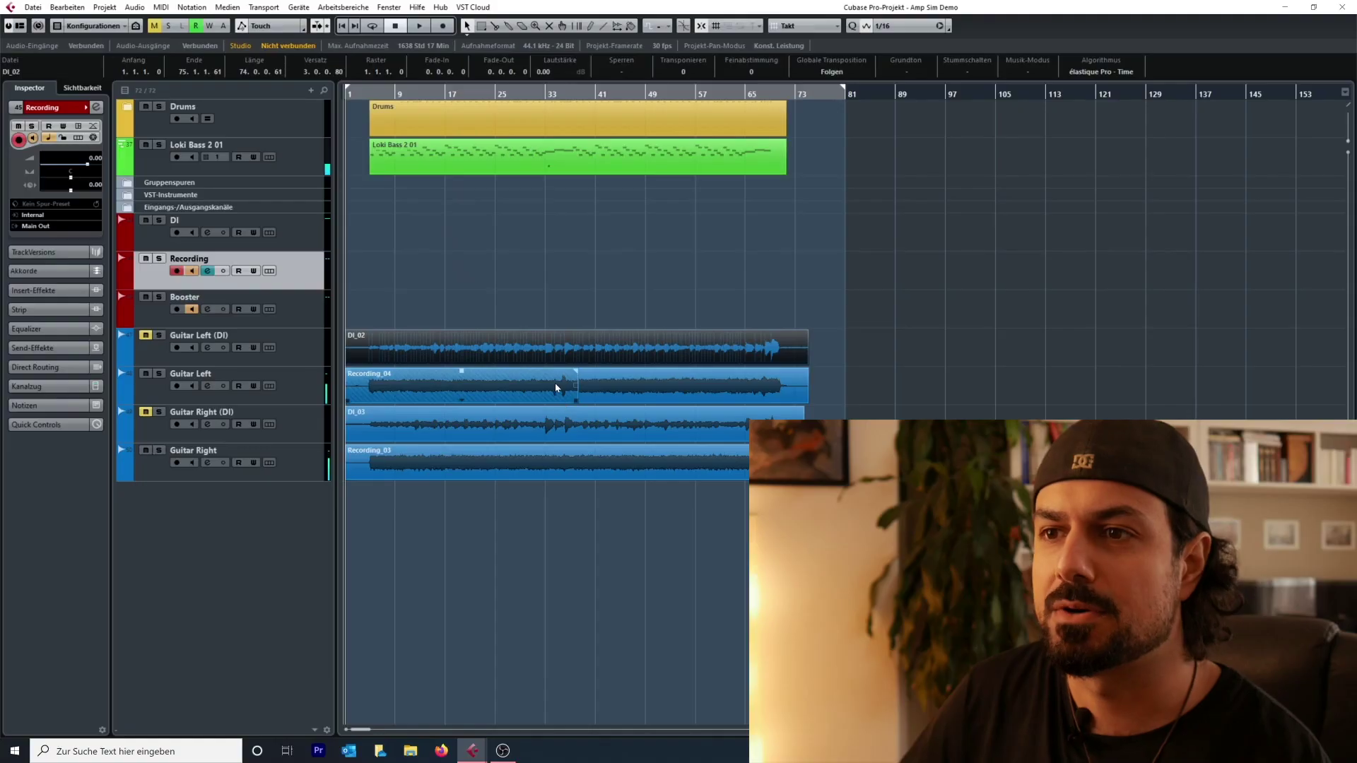
{"action": "left_click", "coordinate": [553, 373]}
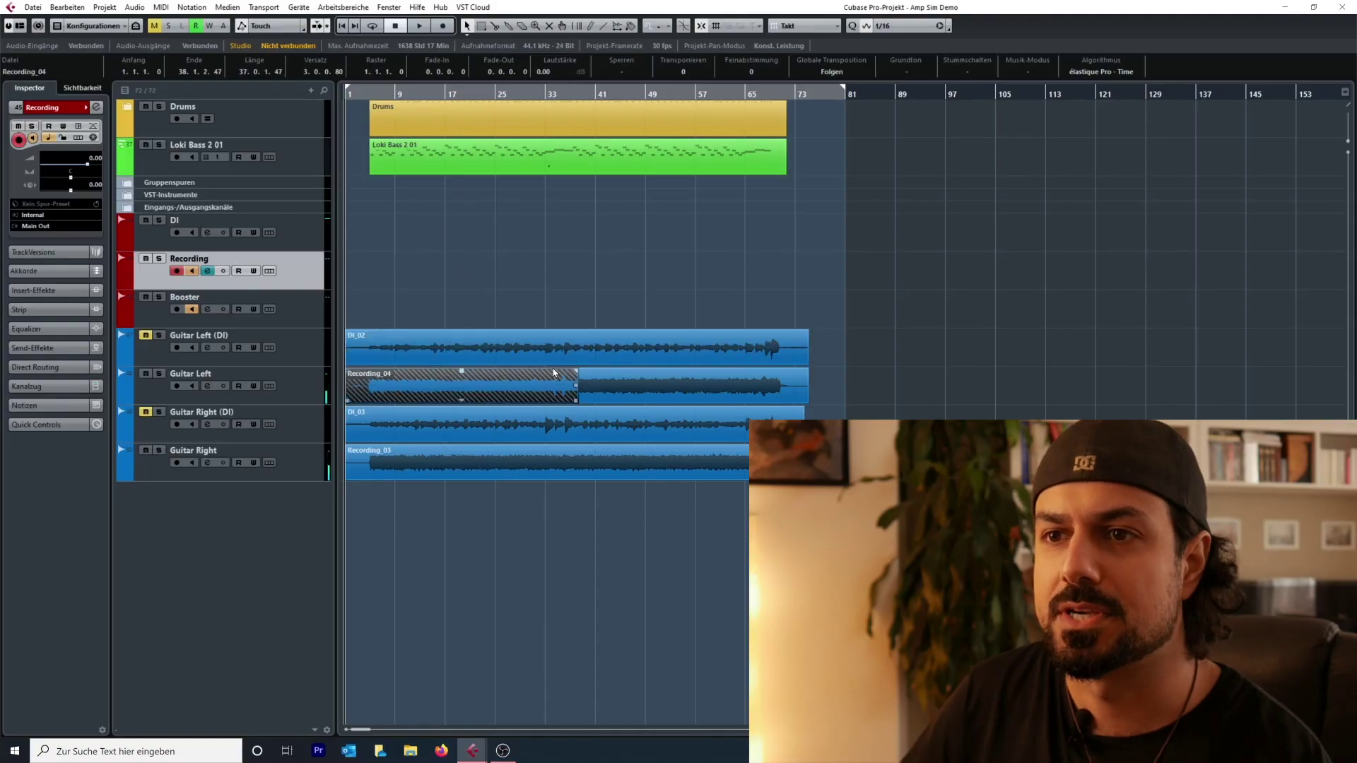
{"action": "key", "text": "Delete"}
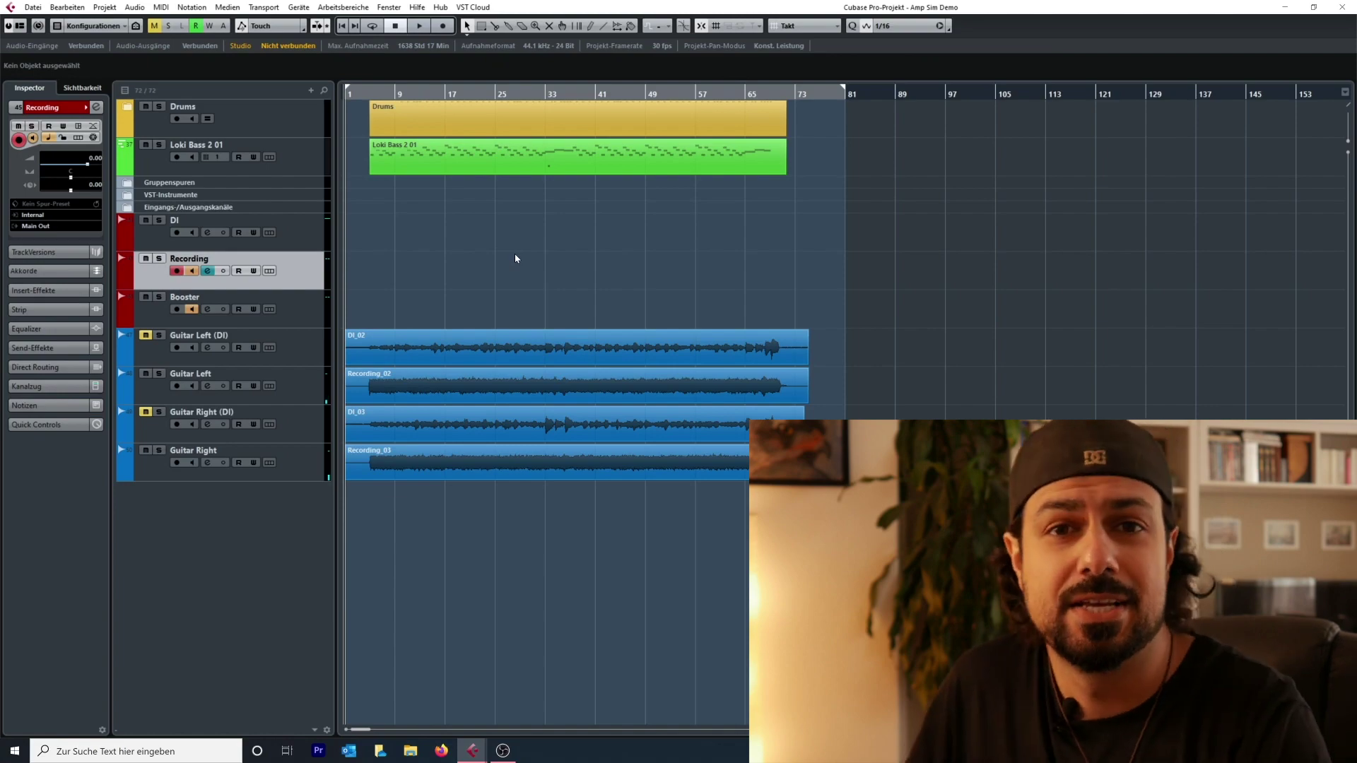